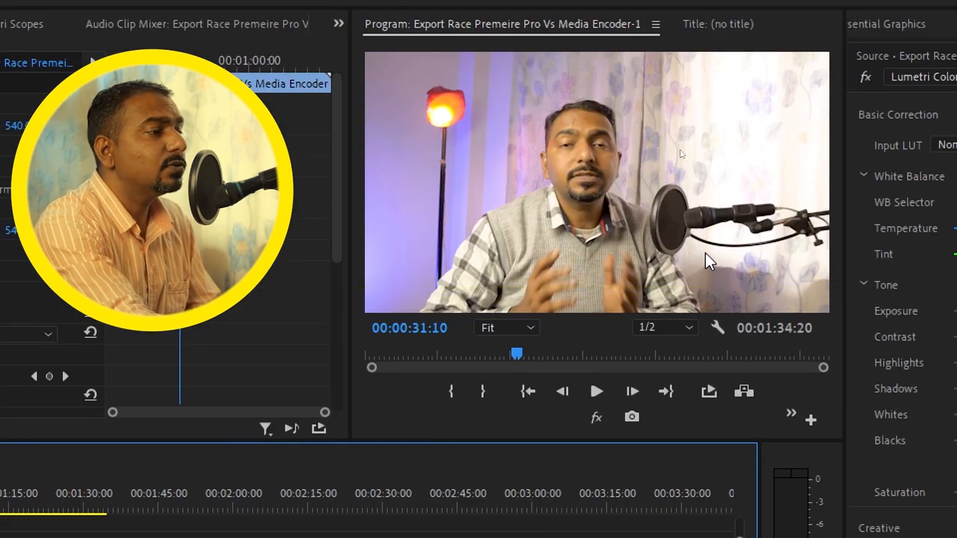
# Magnify the Program monitor preview to 100%, settle on 50%, and bring the face into view
pyautogui.click(533, 323)
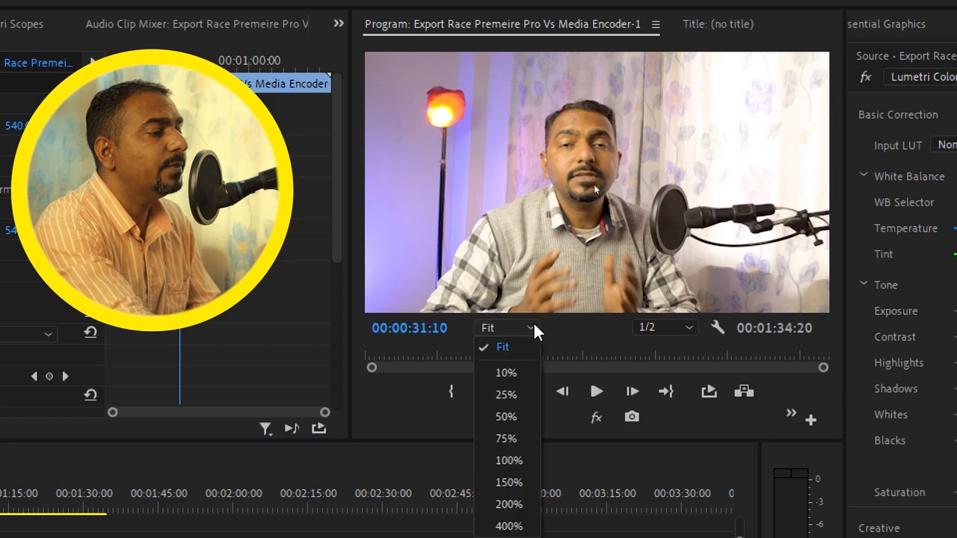
pyautogui.click(509, 459)
pyautogui.click(632, 391)
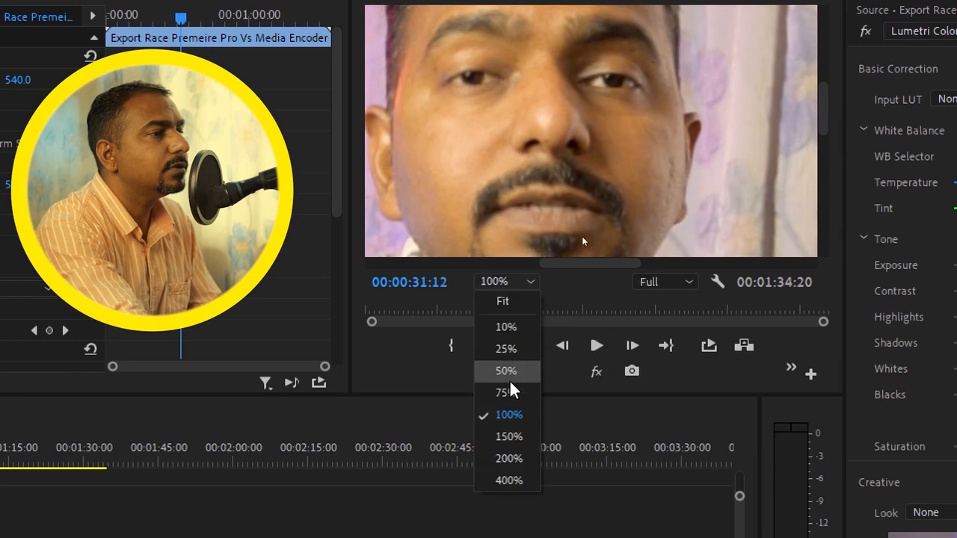
pyautogui.click(513, 373)
pyautogui.moveTo(827, 148); pyautogui.dragTo(826, 113)
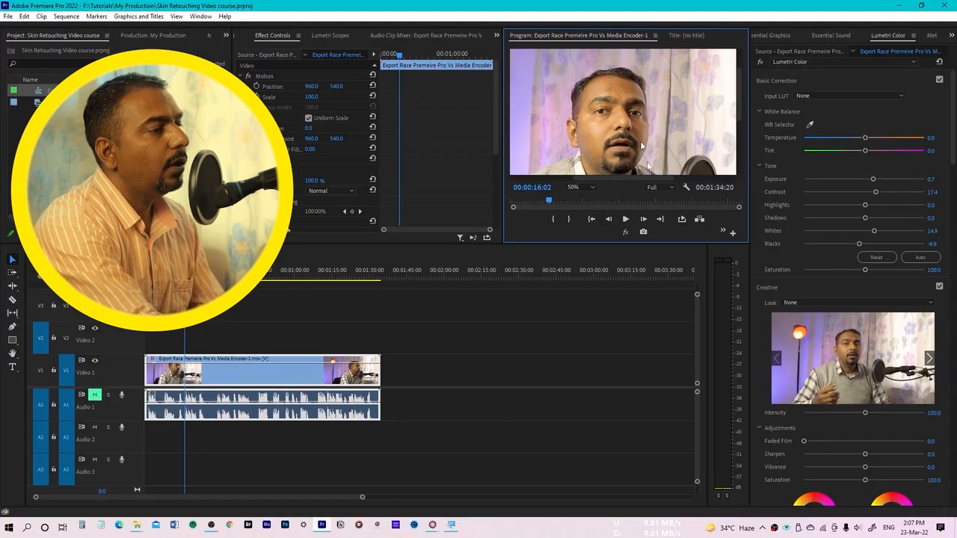
# Select the interview clip on Video 1 and bring up the Lumetri Color controls for it
pyautogui.click(311, 369)
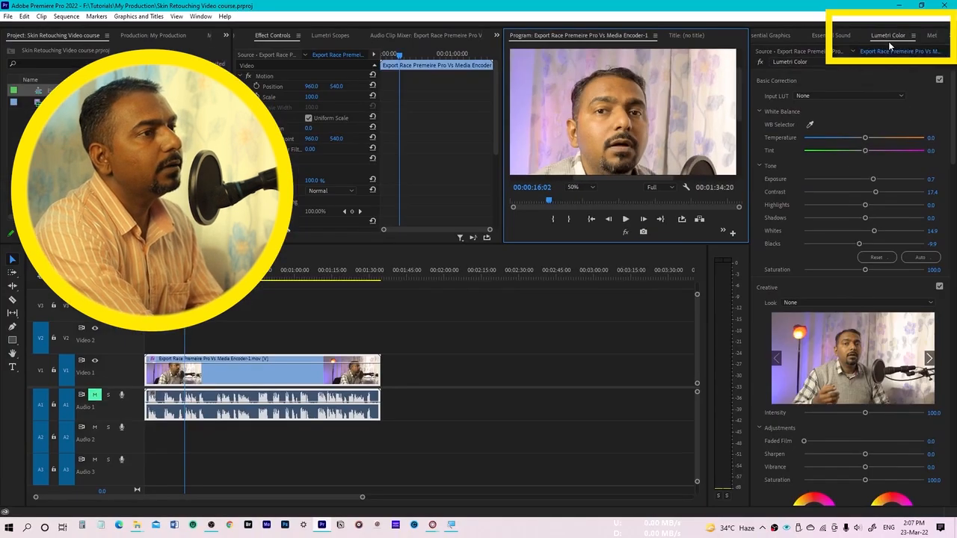
pyautogui.click(263, 18)
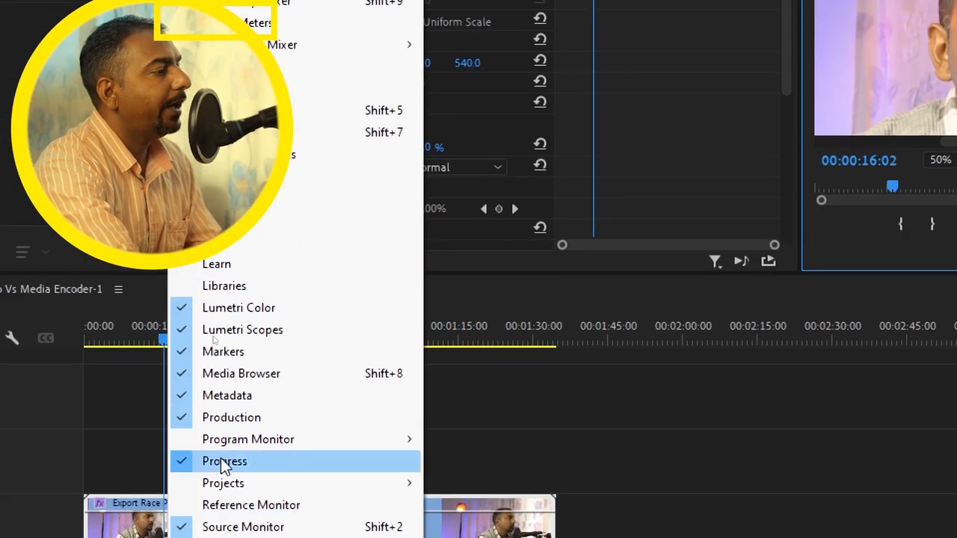
pyautogui.click(283, 308)
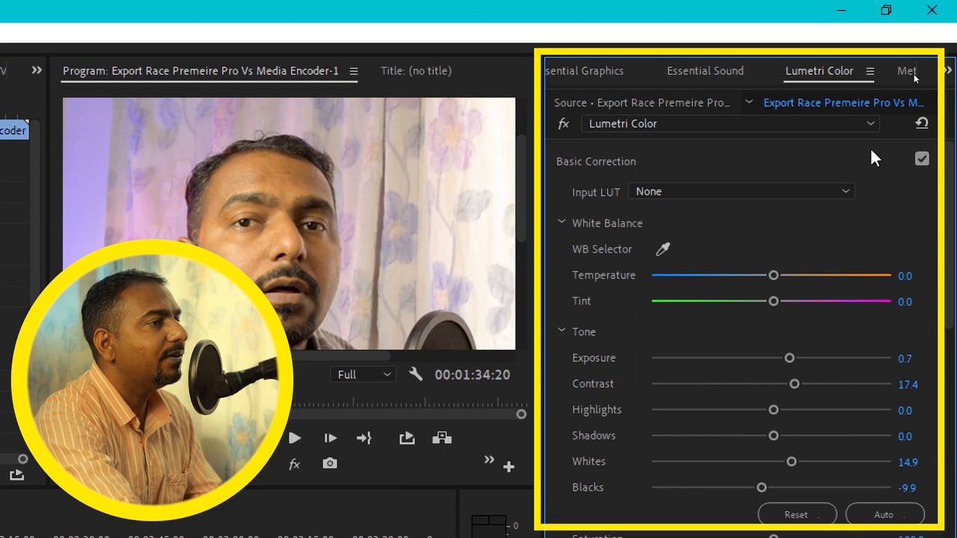
# Review the Lumetri Color effect options and compare the clip with Basic Correction switched off and on again
pyautogui.click(844, 125)
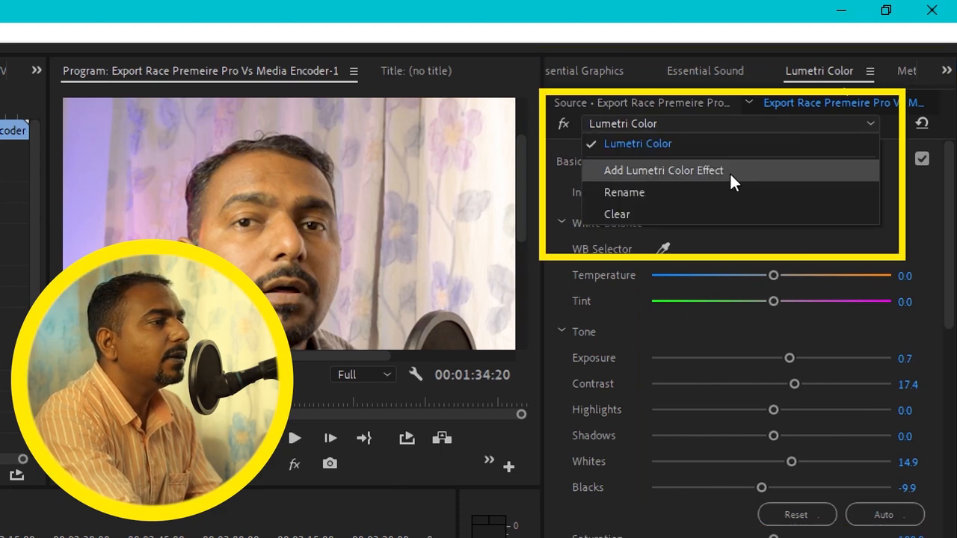
pyautogui.click(915, 275)
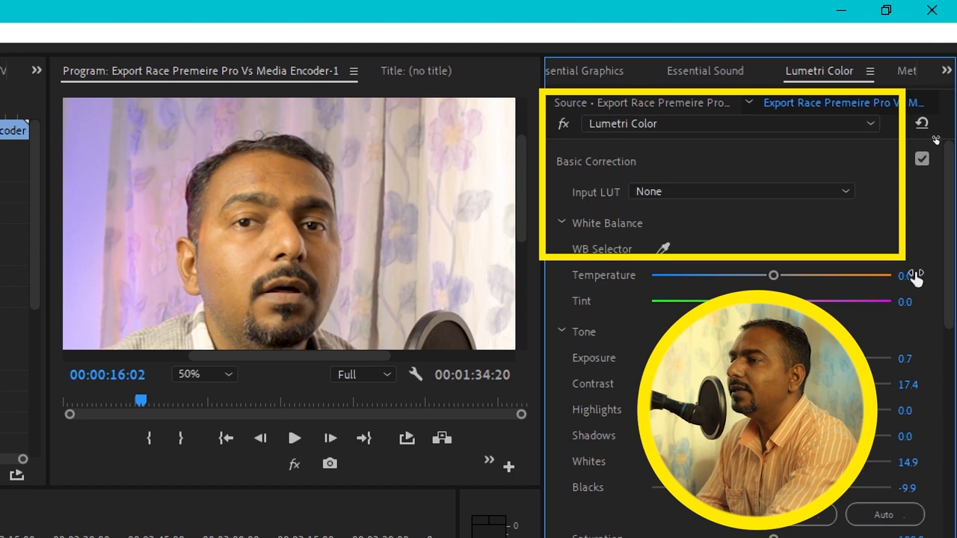
pyautogui.click(793, 124)
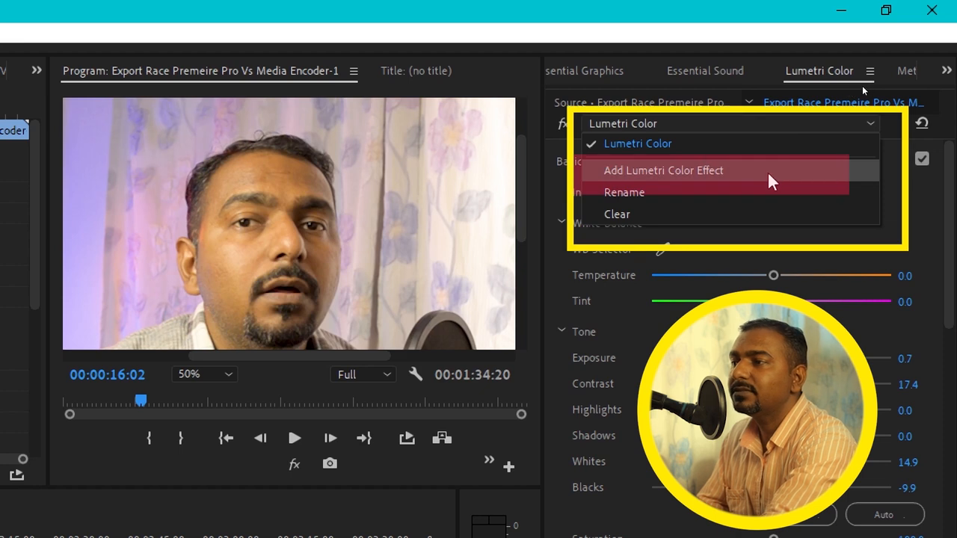
pyautogui.click(938, 242)
pyautogui.scroll(-3, 839, 252)
pyautogui.scroll(3, 887, 187)
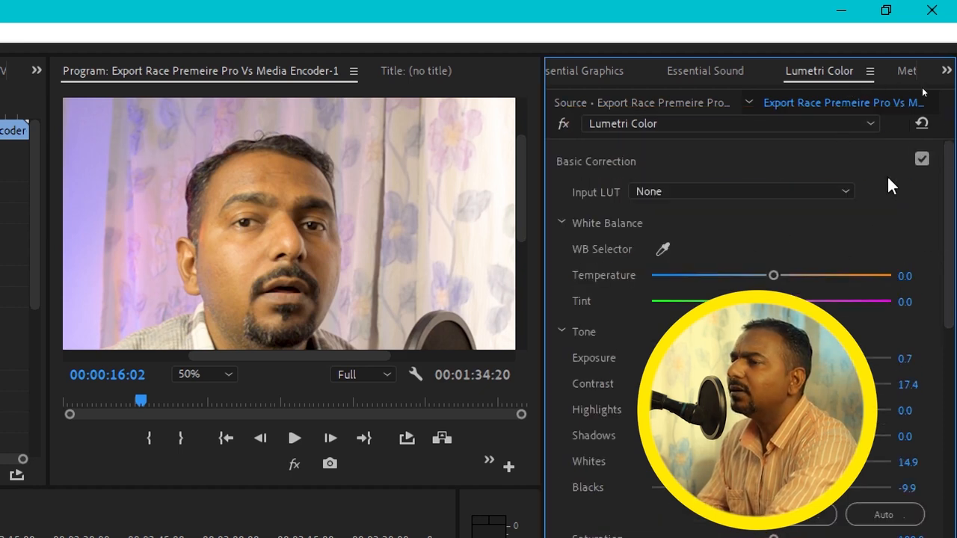
pyautogui.click(922, 160)
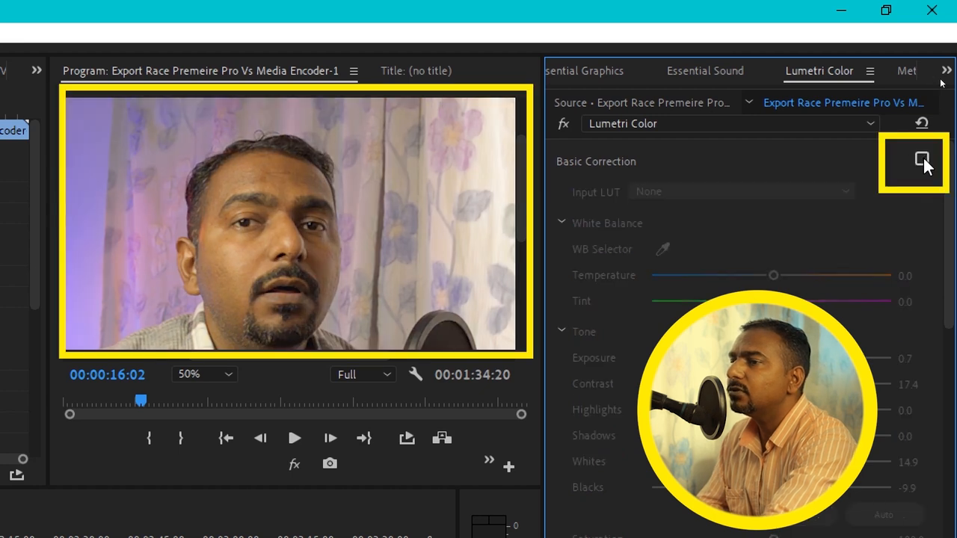
pyautogui.click(923, 160)
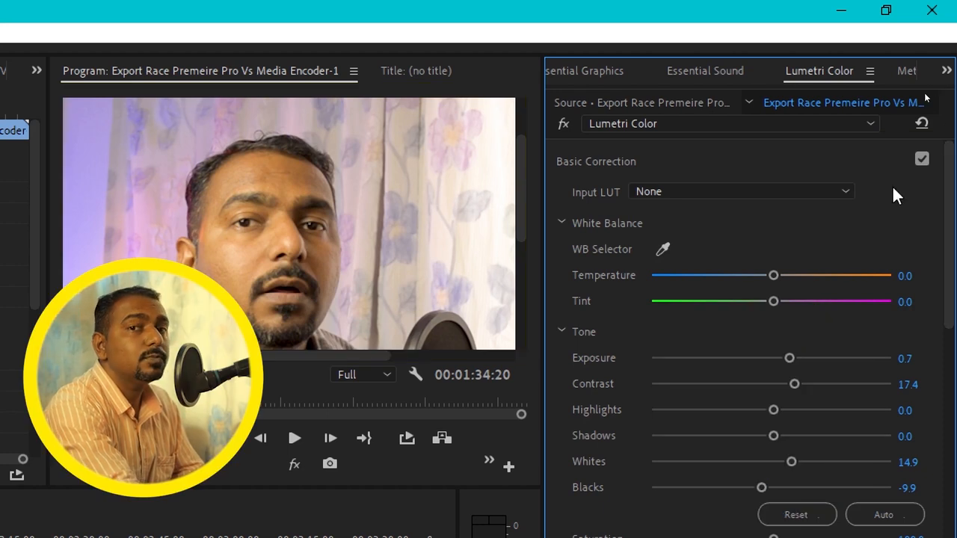
# Add a second Lumetri Color effect to the selected clip
pyautogui.click(868, 126)
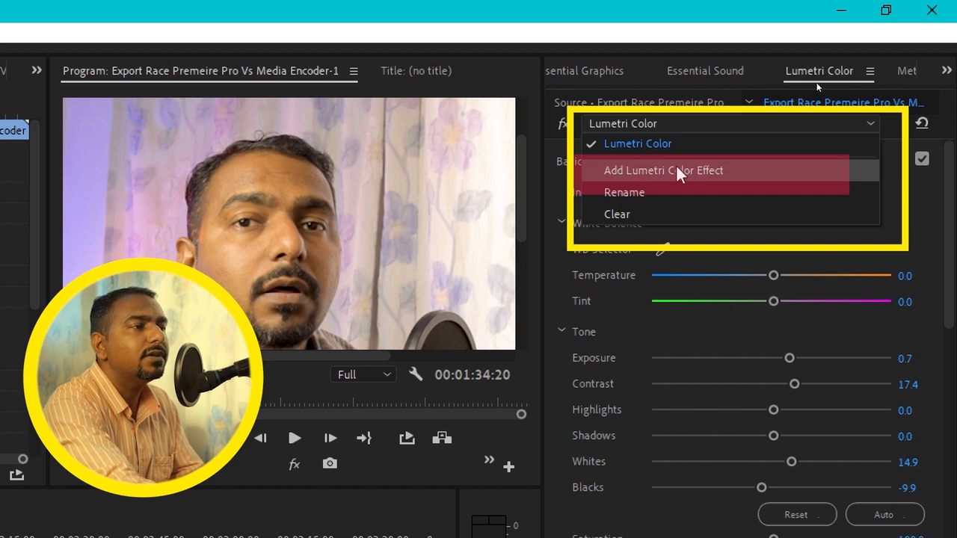
pyautogui.click(733, 172)
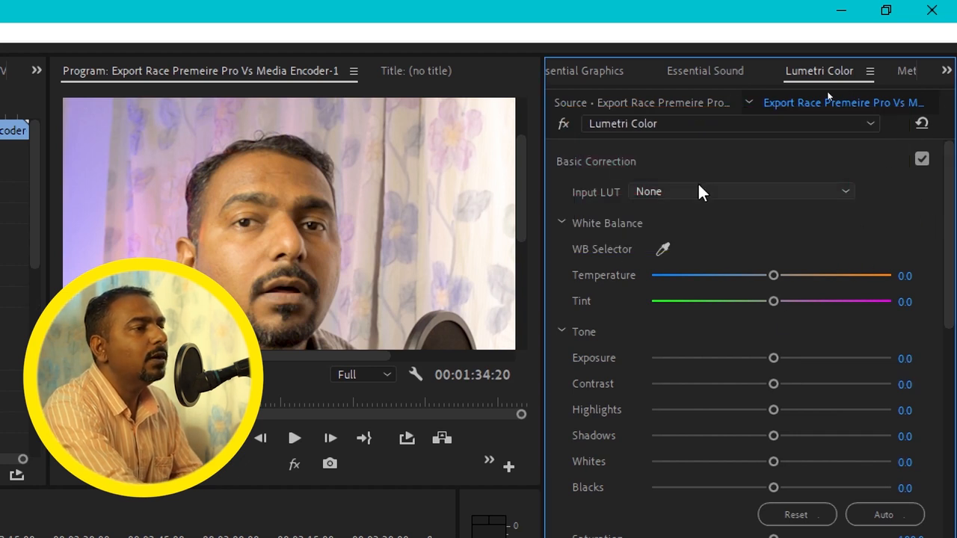
# In the HSL Secondary section of the new effect, set the key color by sampling skin on the face
pyautogui.moveTo(948, 203); pyautogui.dragTo(951, 284)
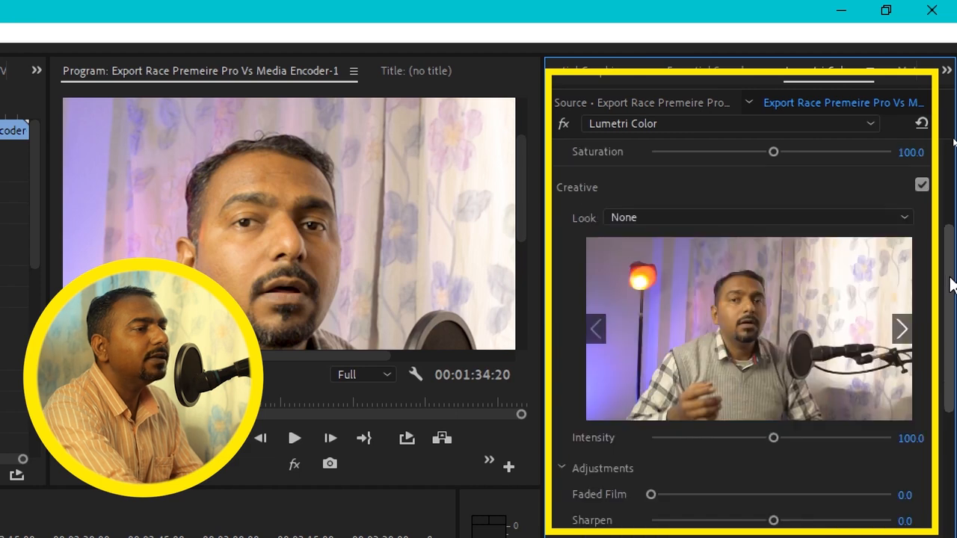
pyautogui.scroll(-4, 951, 284)
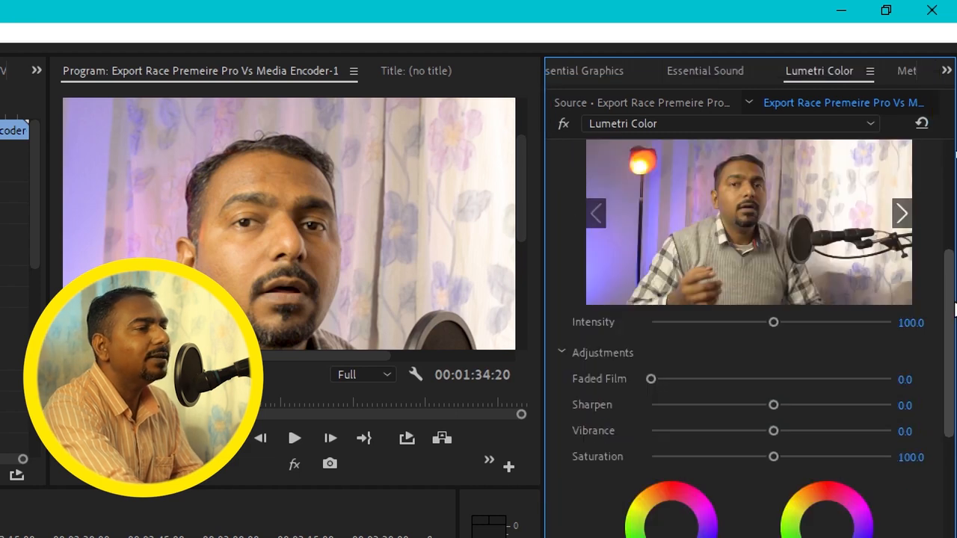
pyautogui.scroll(4, 951, 284)
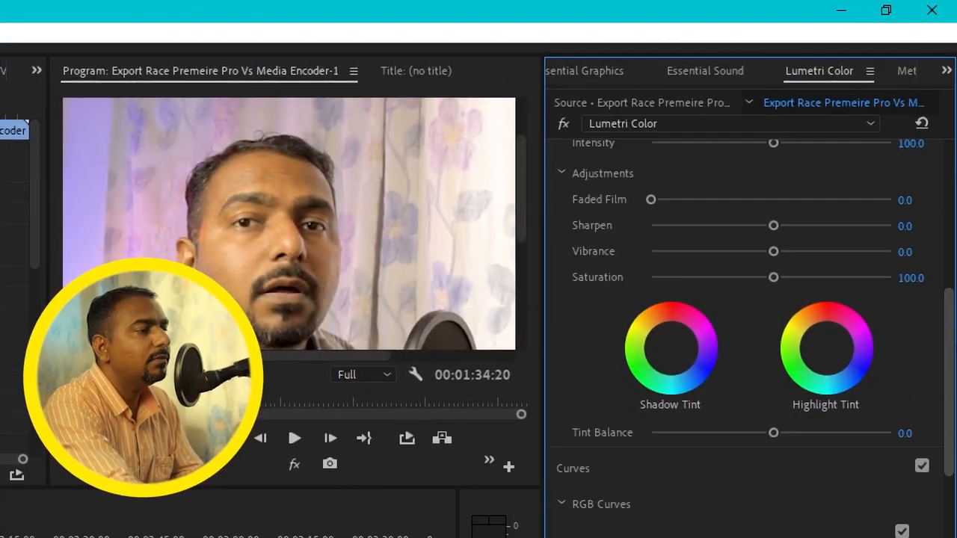
pyautogui.scroll(-5, 755, 336)
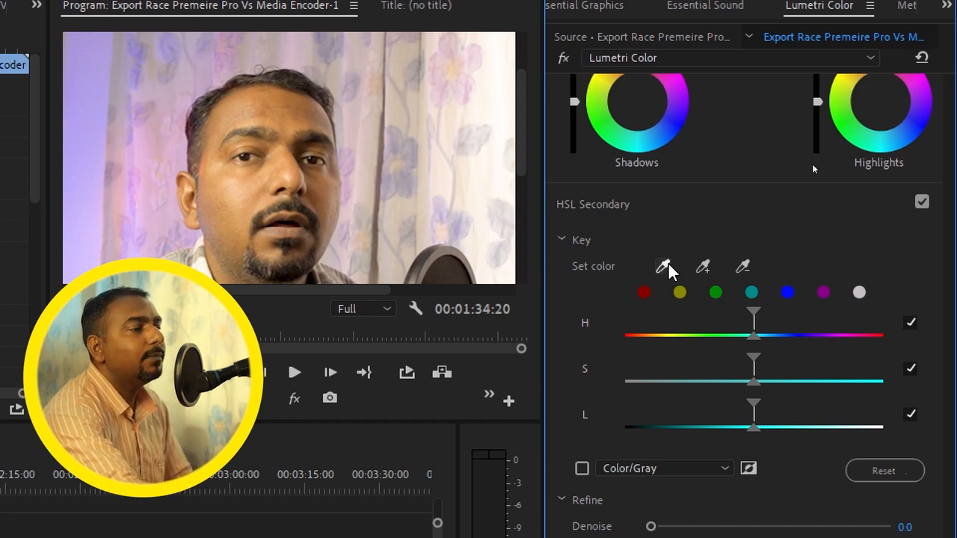
pyautogui.click(663, 266)
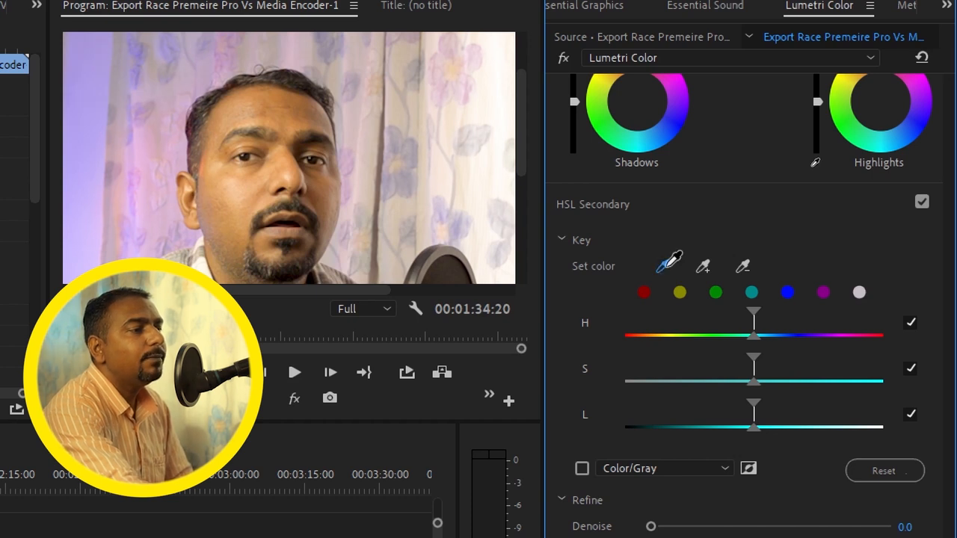
pyautogui.click(225, 202)
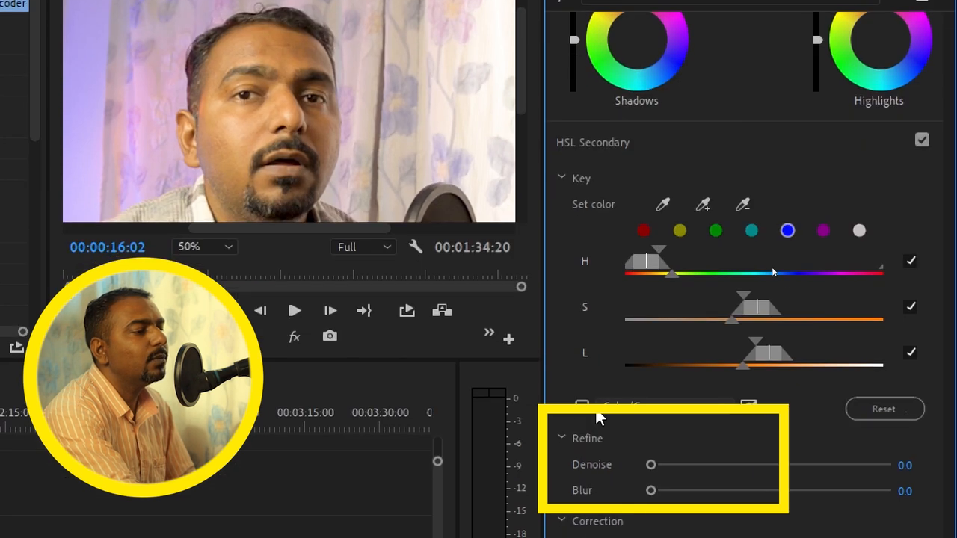
# Show the HSL Secondary key mask, try the Color/Black view, and set it to White/Black
pyautogui.click(582, 408)
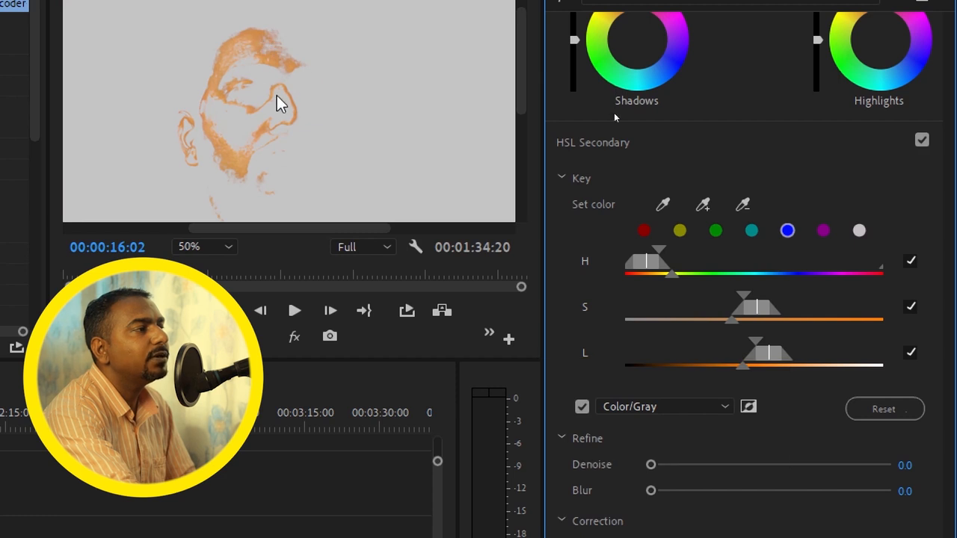
pyautogui.click(722, 406)
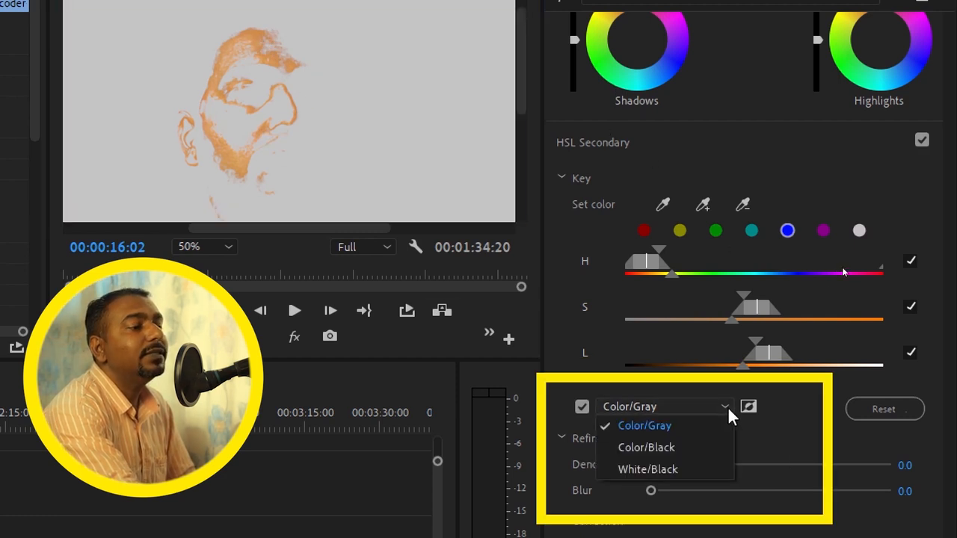
pyautogui.click(713, 448)
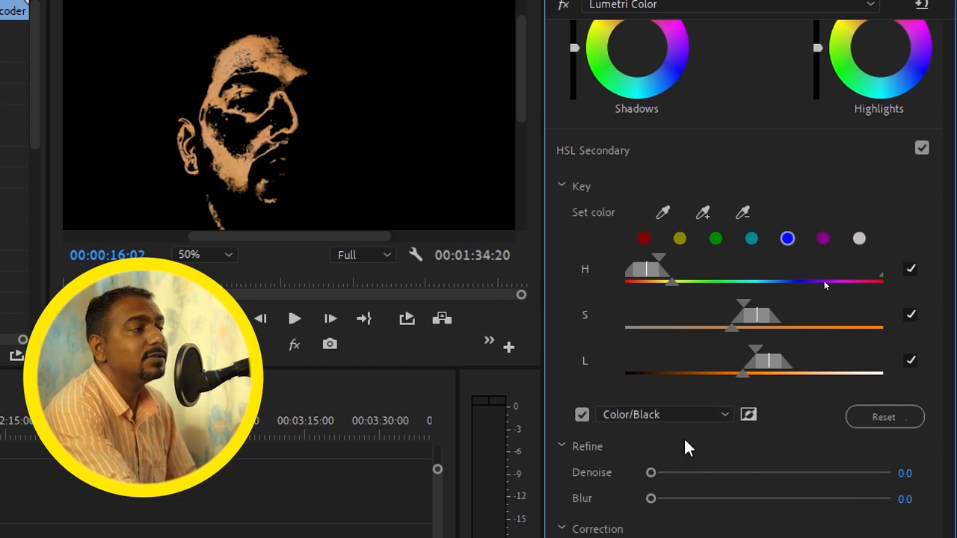
pyautogui.click(694, 416)
pyautogui.click(661, 474)
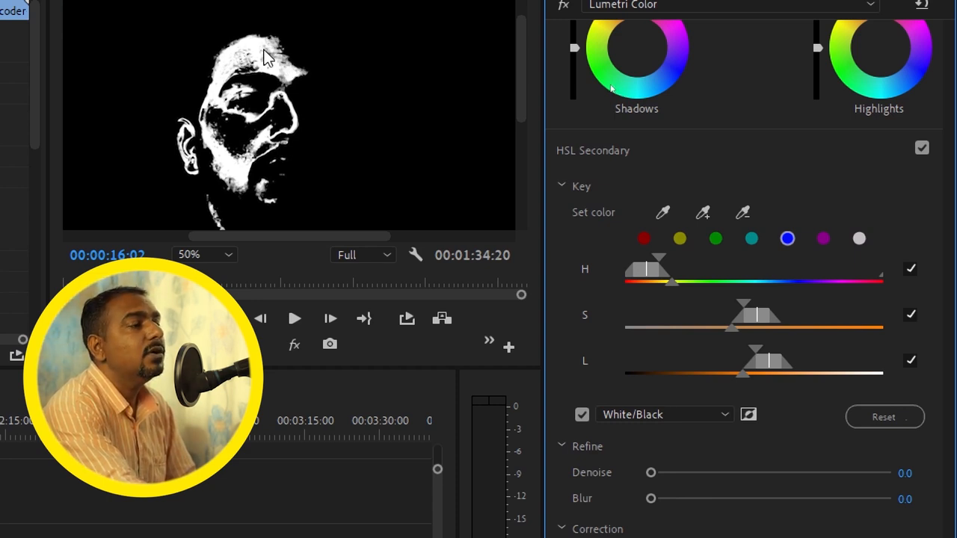
# Fit the full frame in the preview and add a skin sample from the cheek to the HSL key
pyautogui.click(205, 256)
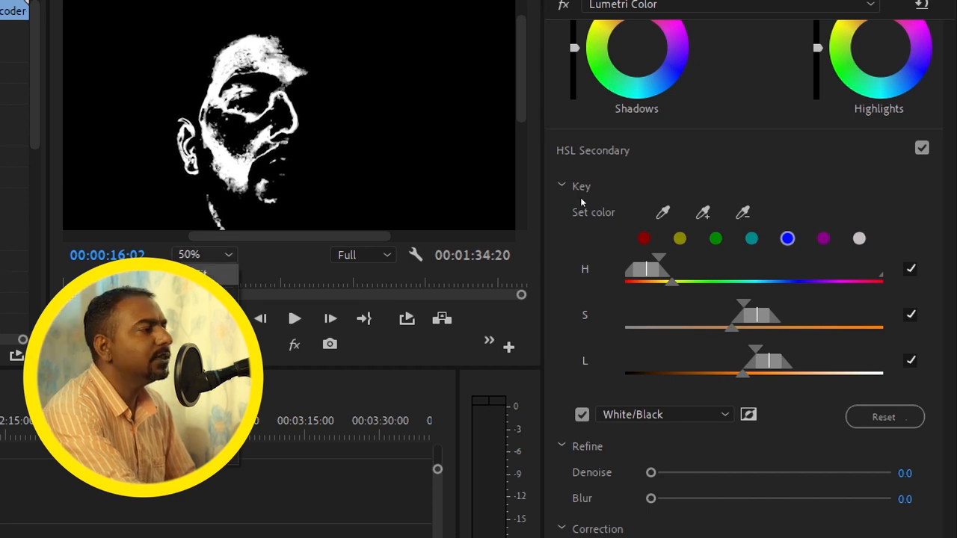
pyautogui.click(217, 275)
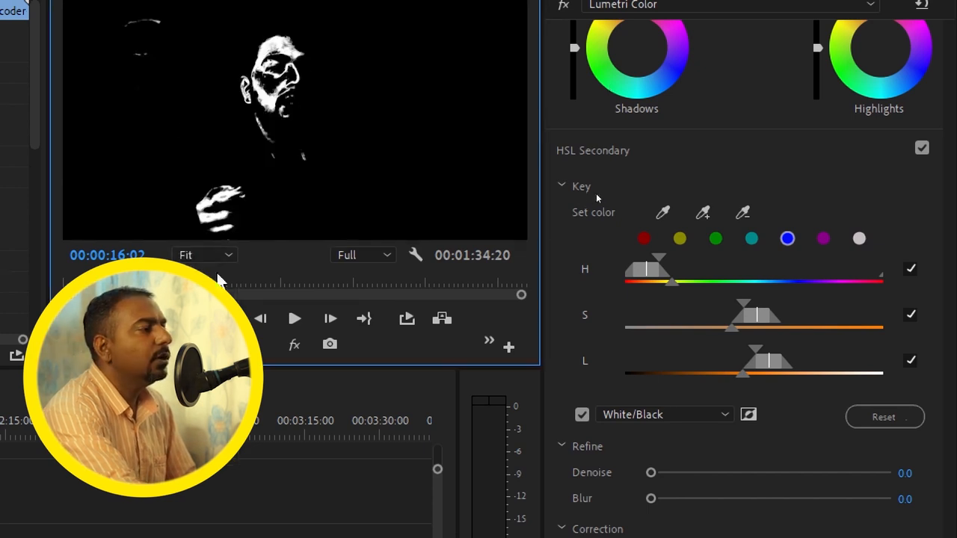
pyautogui.click(680, 238)
pyautogui.click(702, 212)
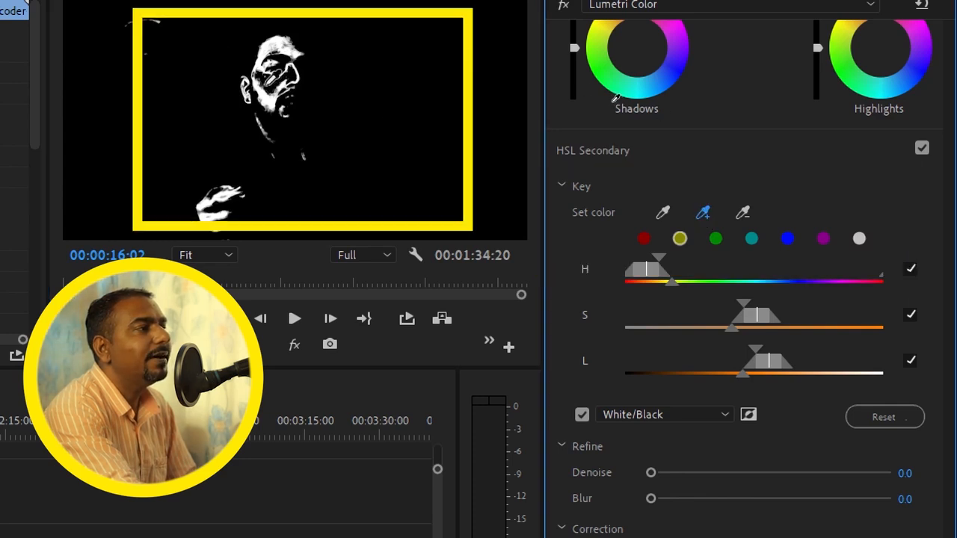
pyautogui.click(270, 79)
pyautogui.moveTo(269, 82); pyautogui.dragTo(274, 83)
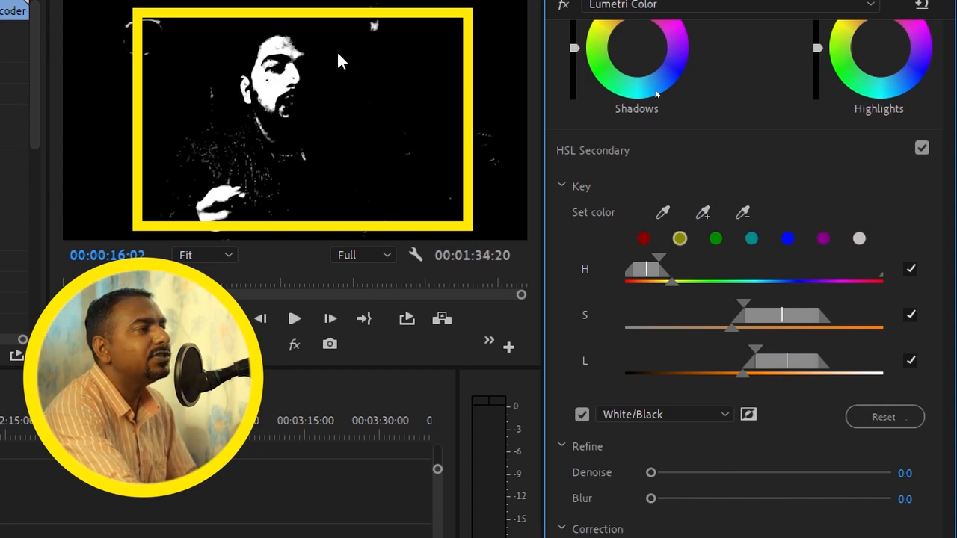
# Extend the HSL key with more skin samples along the forehead and its far edge
pyautogui.click(703, 217)
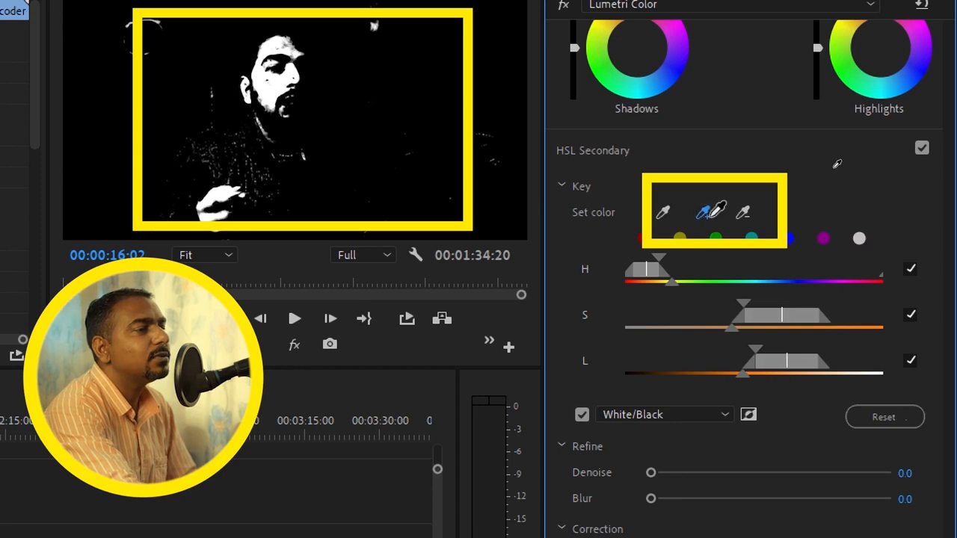
pyautogui.moveTo(293, 41); pyautogui.dragTo(306, 42)
pyautogui.click(307, 43)
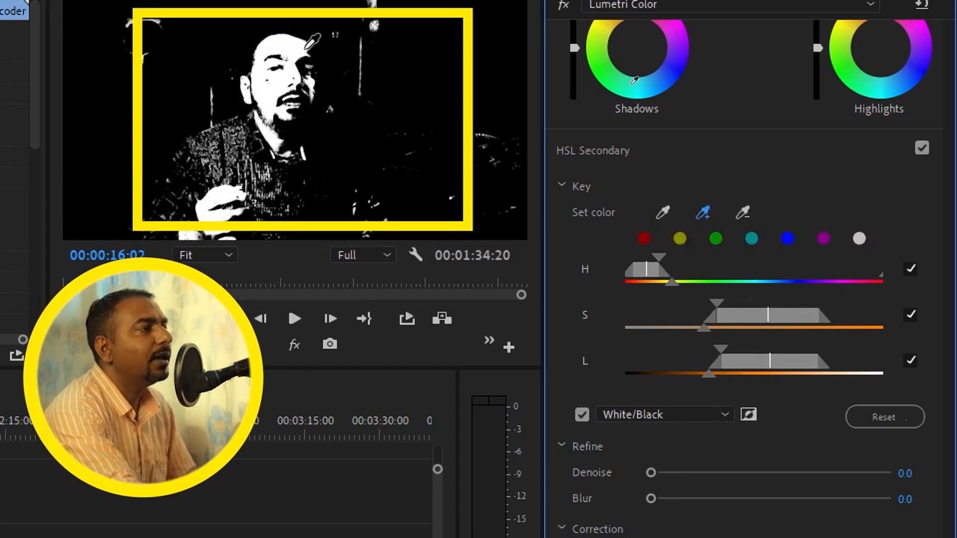
pyautogui.click(310, 48)
pyautogui.moveTo(308, 53); pyautogui.dragTo(284, 51)
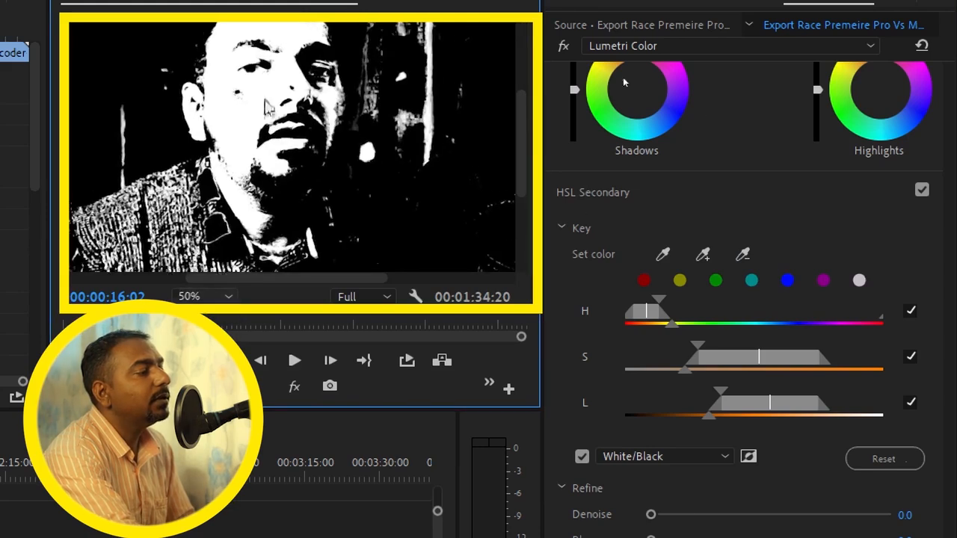
# Subtract a color sampled beside the eye from the HSL key to reduce the background selection
pyautogui.moveTo(521, 145); pyautogui.dragTo(523, 123)
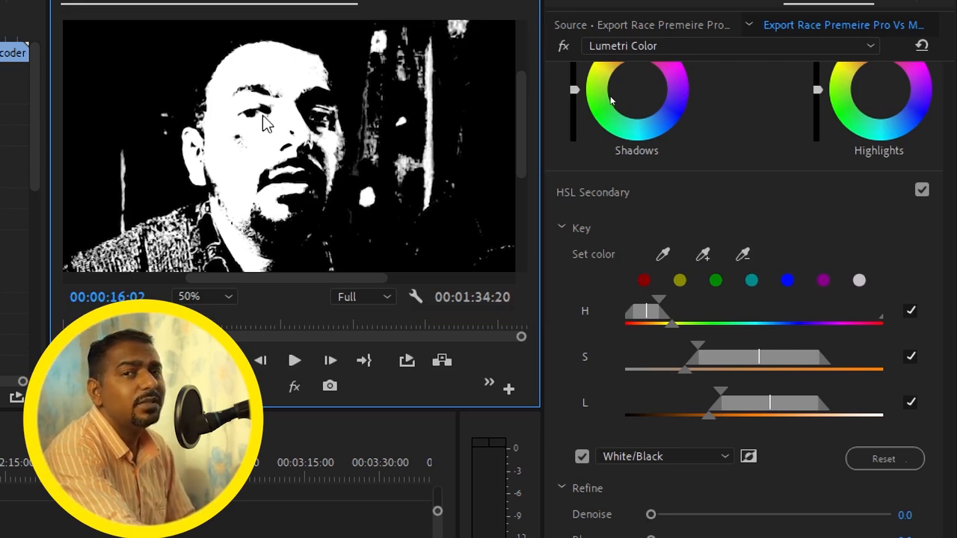
pyautogui.click(744, 257)
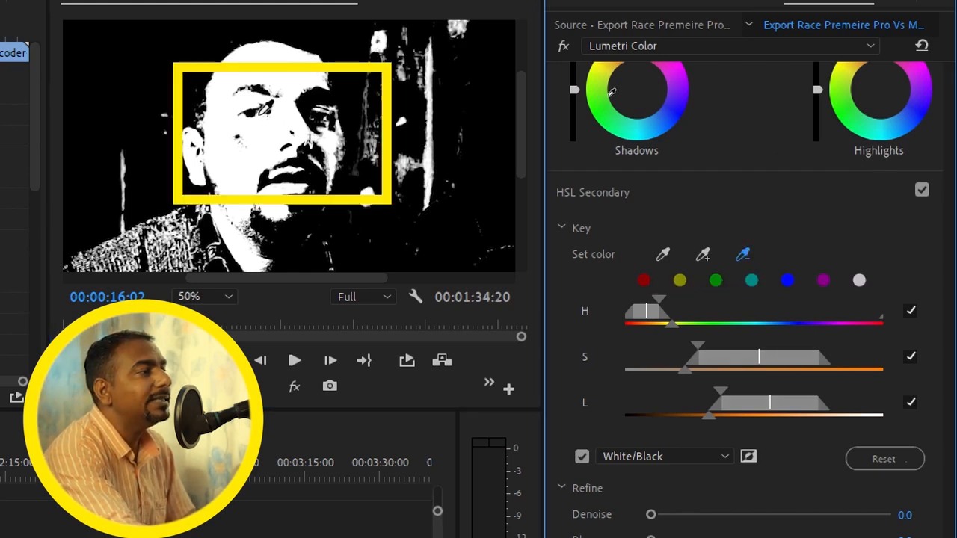
pyautogui.click(264, 110)
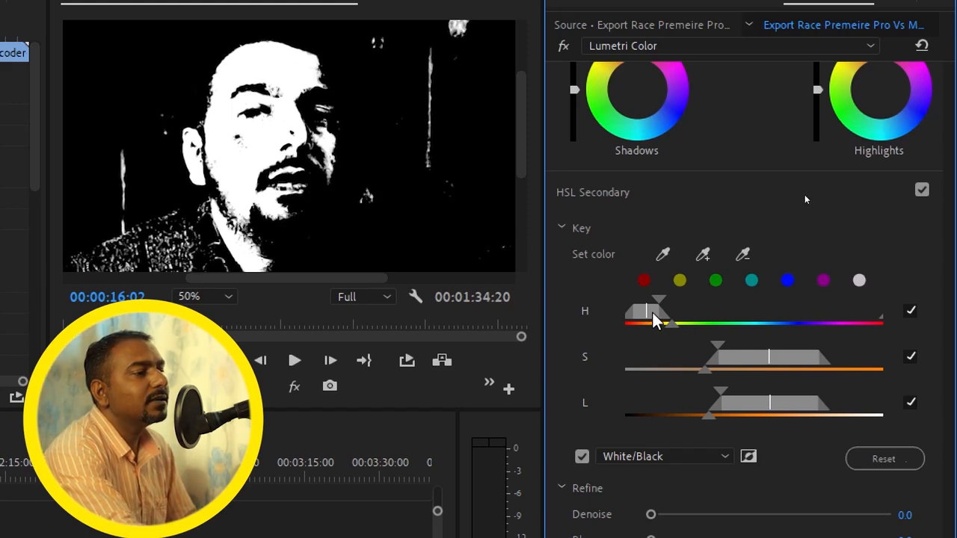
# Adjust the Hue range of the key, widening its upper end past yellow toward green
pyautogui.moveTo(674, 324)
pyautogui.mouseDown()
pyautogui.moveTo(708, 330)
pyautogui.moveTo(660, 328)
pyautogui.moveTo(686, 329)
pyautogui.moveTo(657, 303)
pyautogui.moveTo(672, 302)
pyautogui.moveTo(647, 317)
pyautogui.moveTo(668, 316)
pyautogui.moveTo(660, 319)
pyautogui.mouseUp()
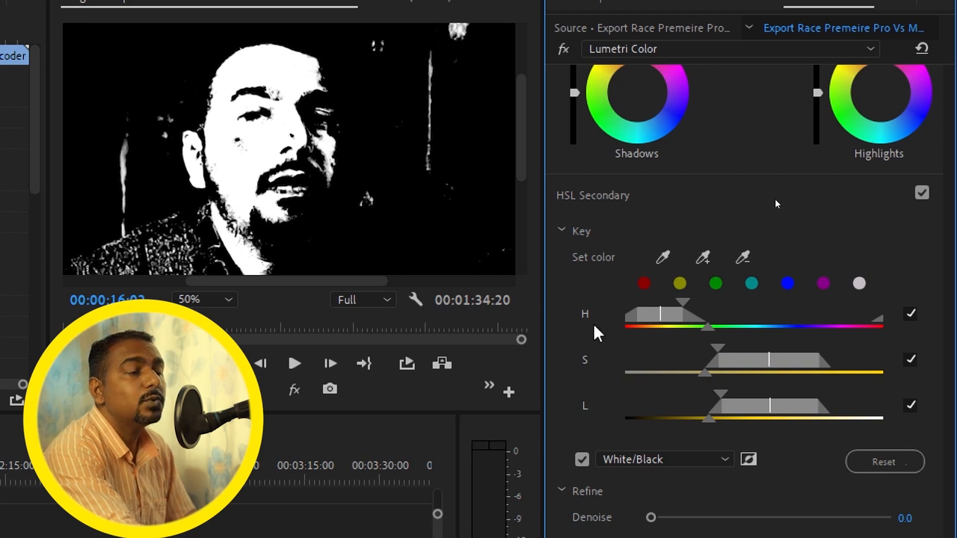
pyautogui.moveTo(671, 322)
pyautogui.mouseDown()
pyautogui.moveTo(829, 322)
pyautogui.moveTo(655, 316)
pyautogui.mouseUp()
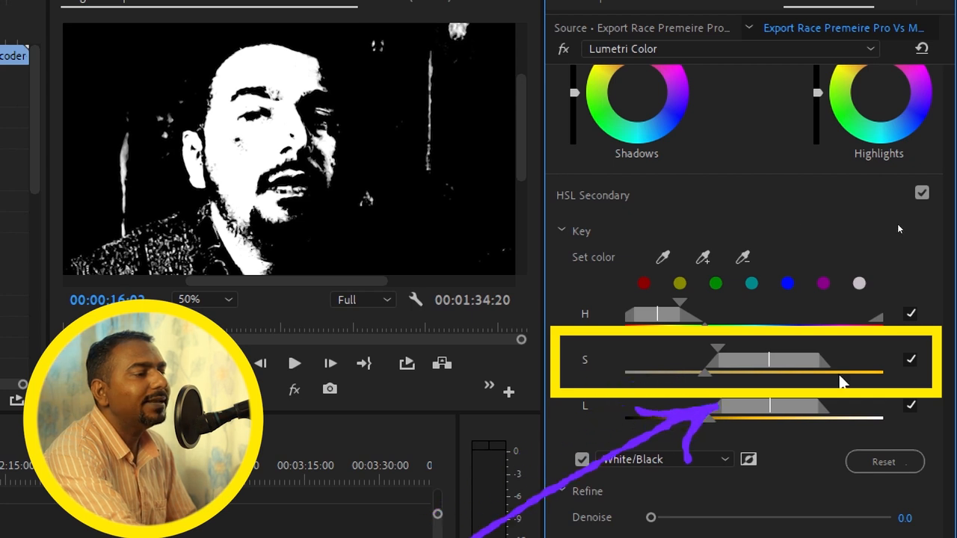
# Adjust the key's Saturation range, extending and softening its lower end toward less saturated tones
pyautogui.moveTo(782, 369)
pyautogui.mouseDown()
pyautogui.moveTo(826, 371)
pyautogui.moveTo(773, 370)
pyautogui.mouseUp()
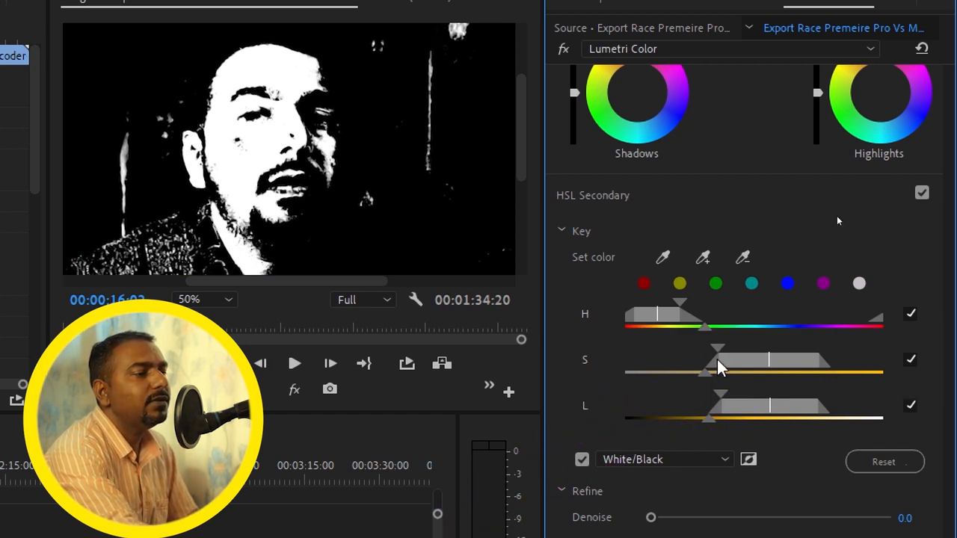
pyautogui.moveTo(703, 373); pyautogui.dragTo(716, 346)
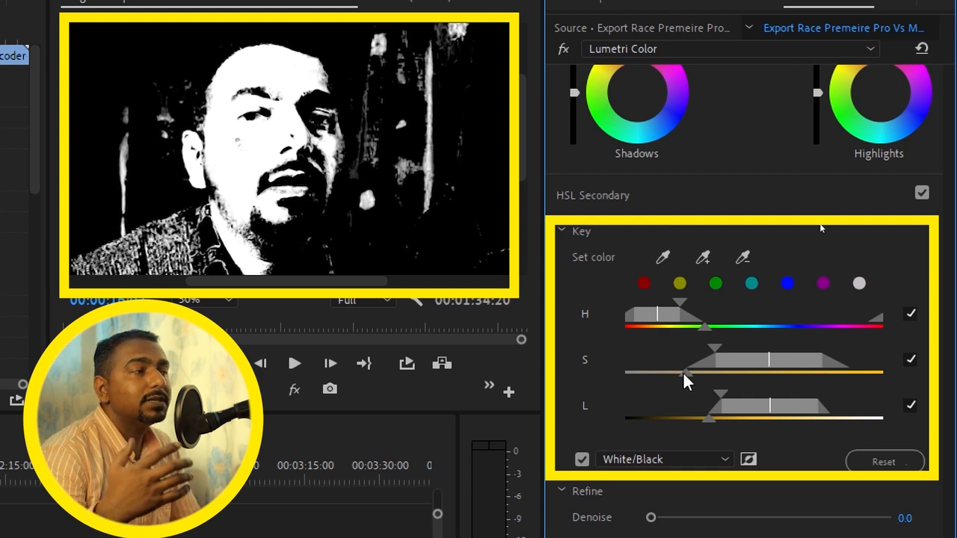
pyautogui.moveTo(683, 372); pyautogui.dragTo(686, 370)
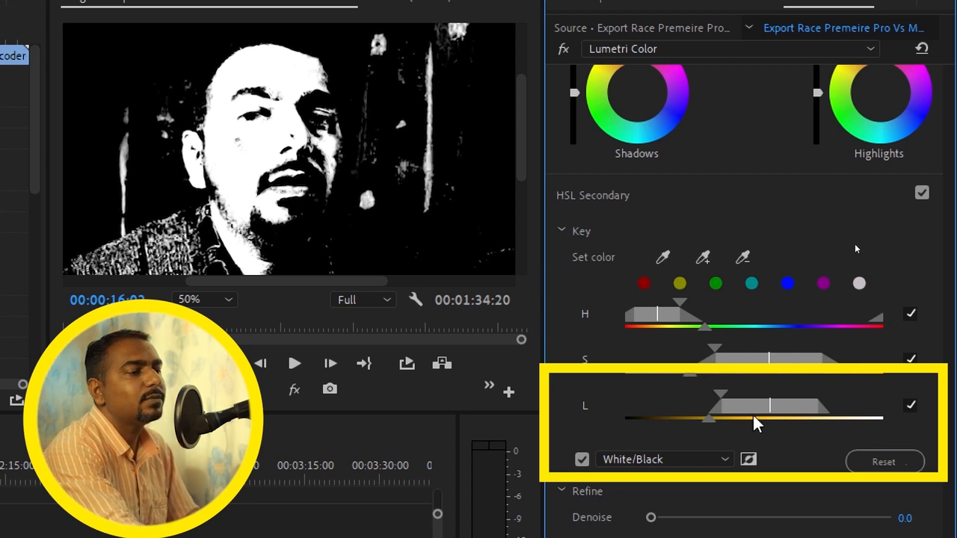
# Soften the lower end of the key's Luminance range and check the mask inverted before restoring it
pyautogui.moveTo(765, 408); pyautogui.dragTo(702, 423)
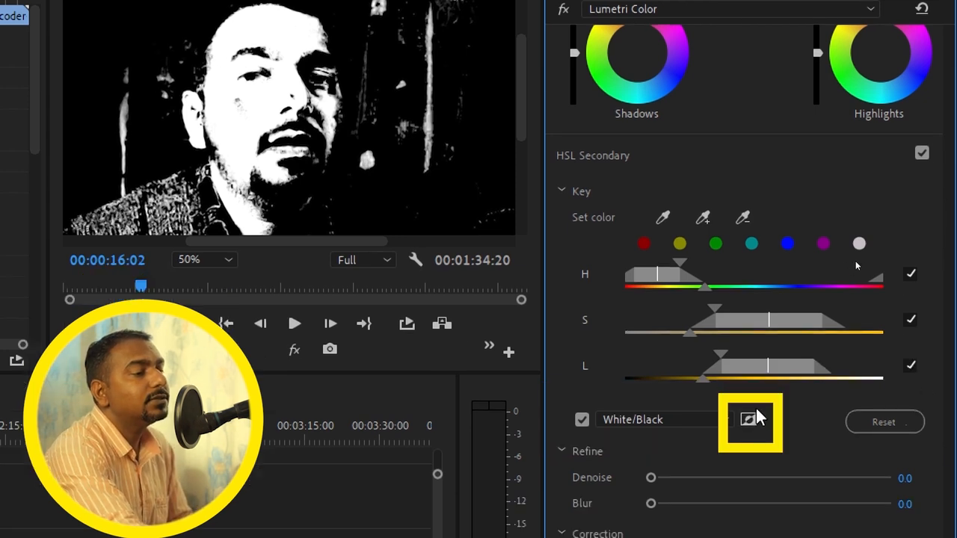
pyautogui.click(749, 420)
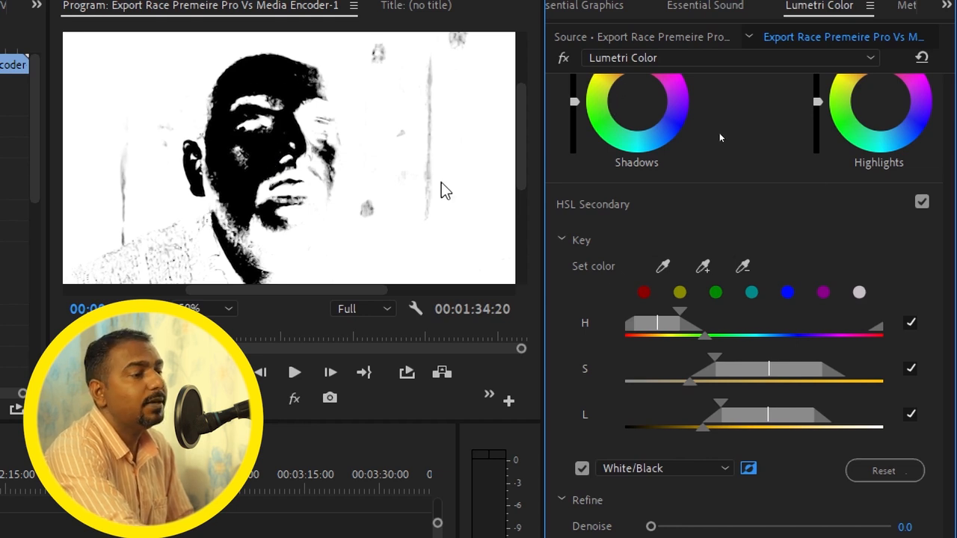
pyautogui.click(749, 470)
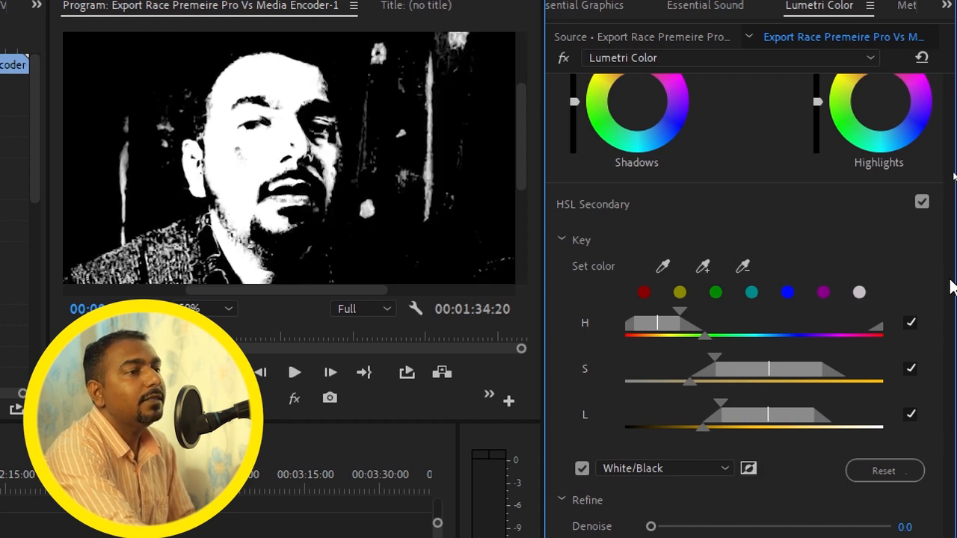
# Refine the key mask with Denoise at 40.5 and Blur at 2.0
pyautogui.scroll(-2, 804, 353)
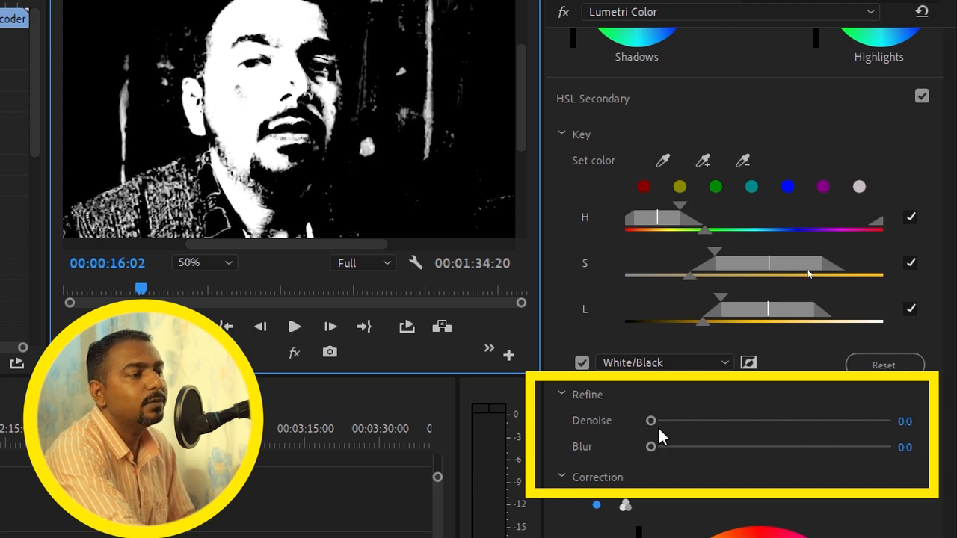
pyautogui.moveTo(649, 420); pyautogui.dragTo(722, 421)
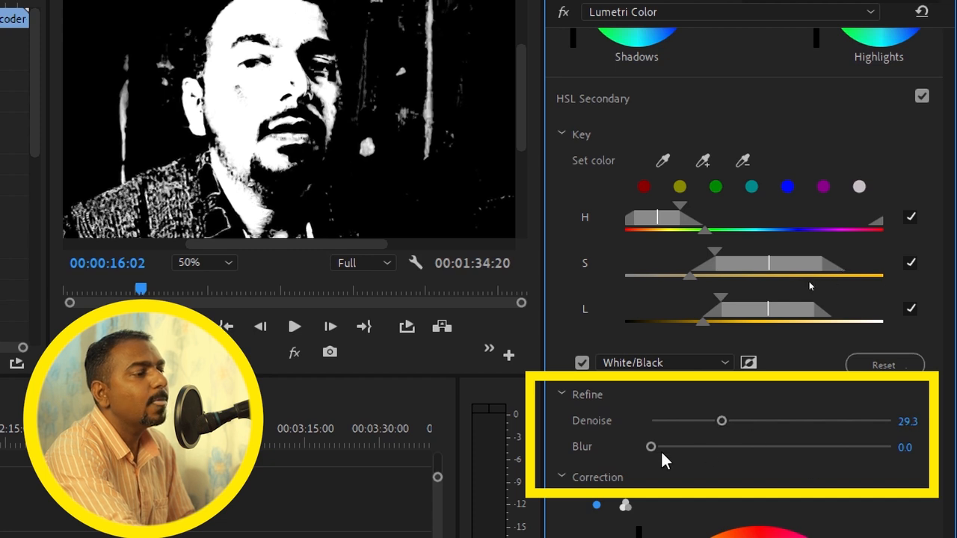
pyautogui.moveTo(648, 447); pyautogui.dragTo(667, 448)
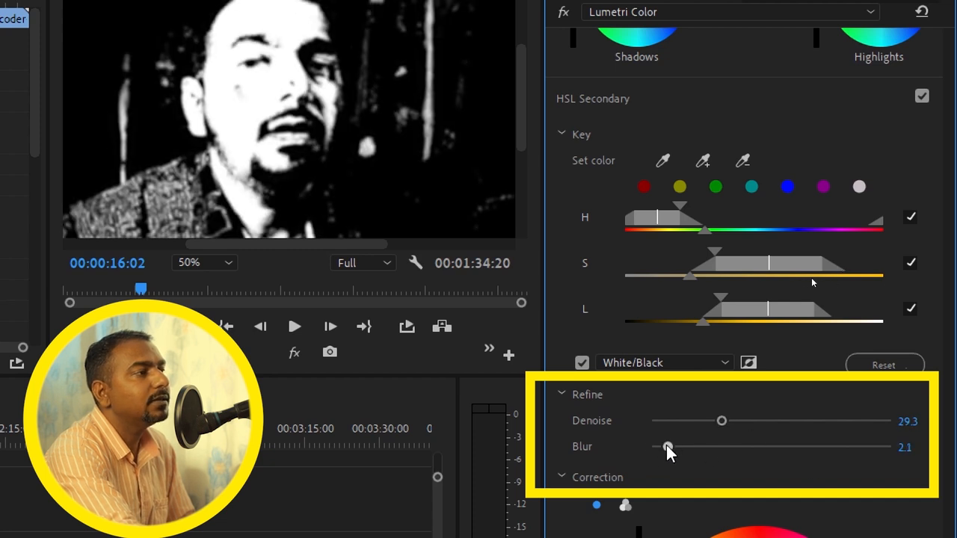
pyautogui.moveTo(750, 421)
pyautogui.mouseDown()
pyautogui.moveTo(758, 421)
pyautogui.moveTo(747, 421)
pyautogui.mouseUp()
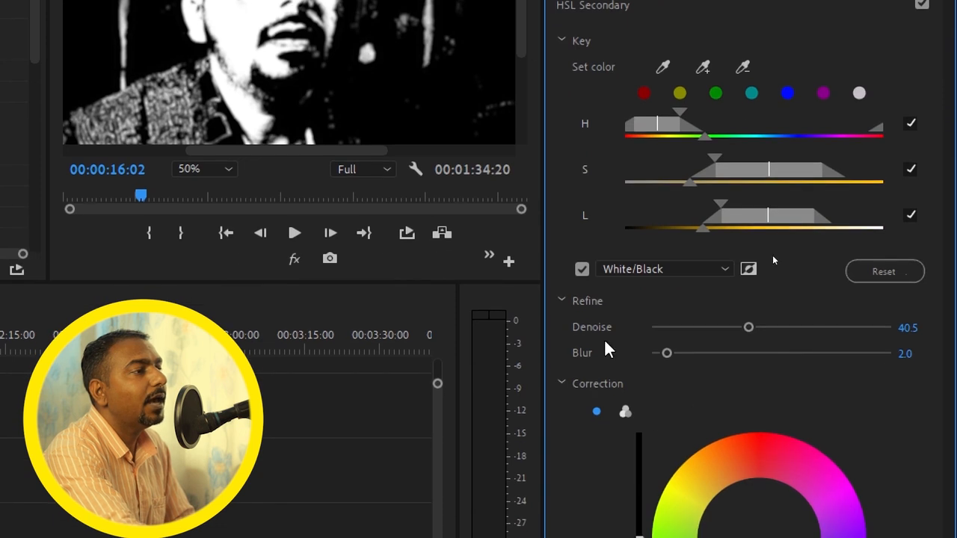
# Fit the whole frame in the Program monitor and enlarge that monitor in width and height
pyautogui.moveTo(523, 50); pyautogui.dragTo(523, 37)
pyautogui.click(223, 182)
pyautogui.click(213, 201)
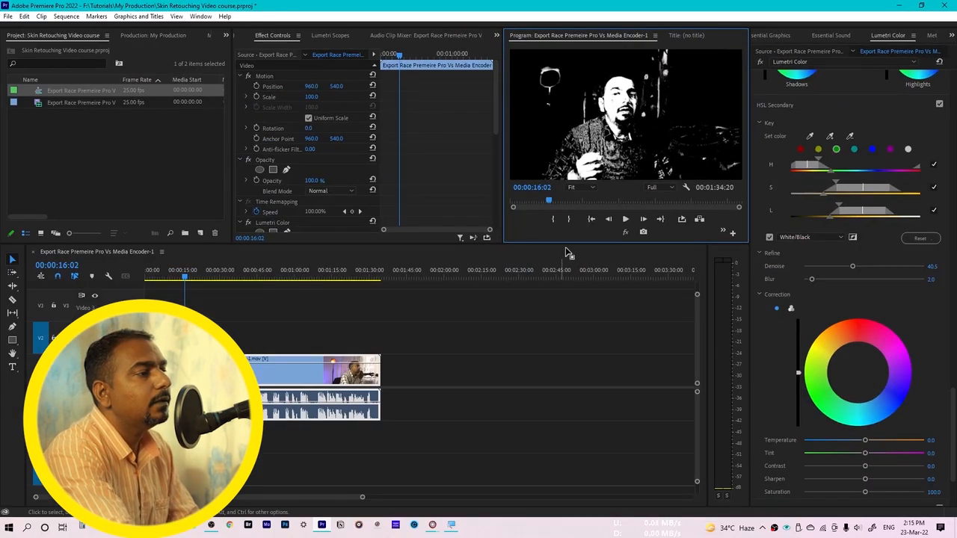
pyautogui.moveTo(504, 202); pyautogui.dragTo(348, 203)
pyautogui.moveTo(451, 243); pyautogui.dragTo(448, 353)
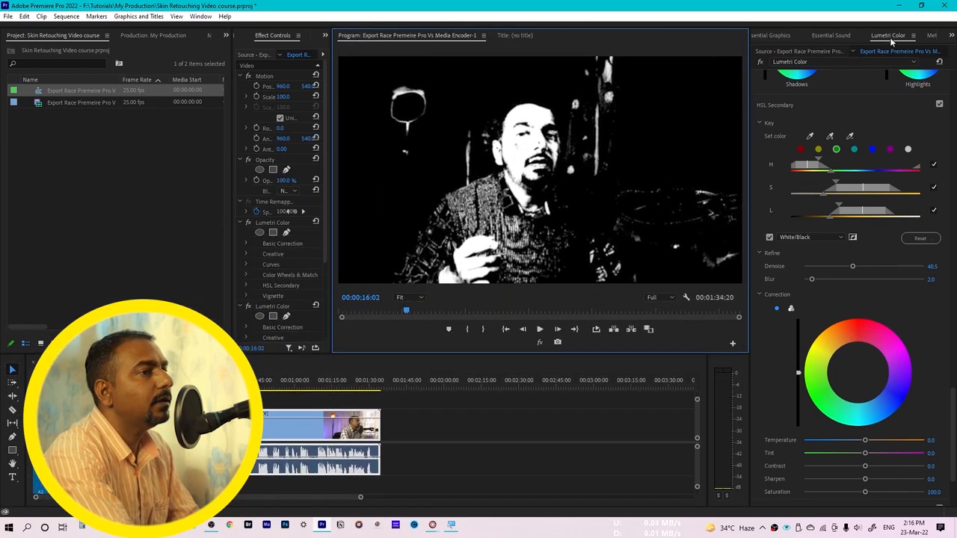
# Undock the Lumetri Color panel and move its floating window beside the preview
pyautogui.click(913, 36)
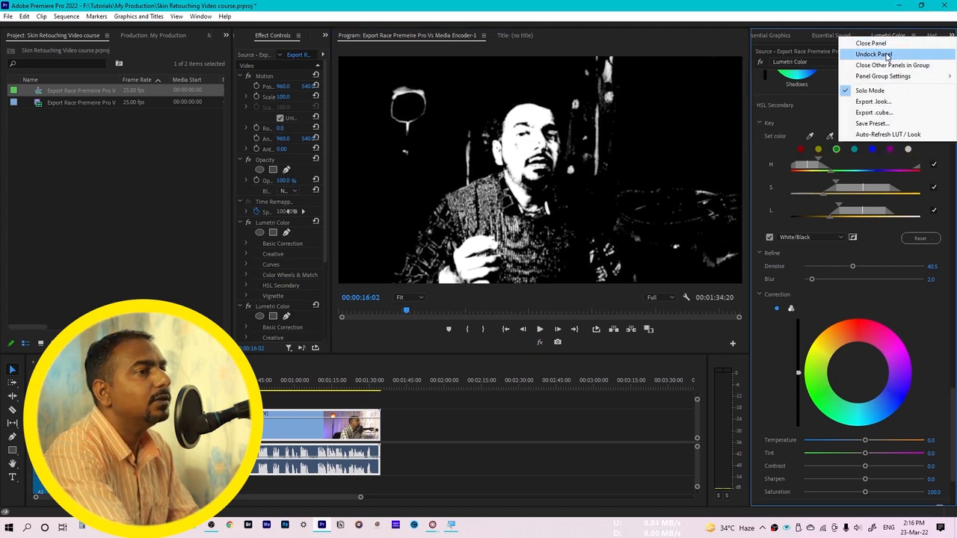
pyautogui.click(887, 56)
pyautogui.moveTo(840, 19); pyautogui.dragTo(678, 25)
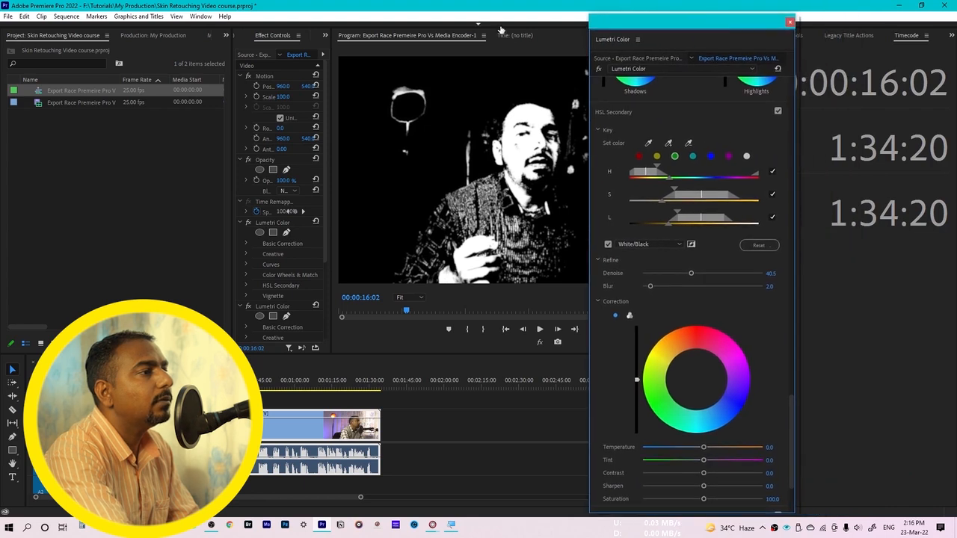
# Undock the Program monitor and arrange it as a large floating window next to the Lumetri Color window
pyautogui.rightClick(458, 38)
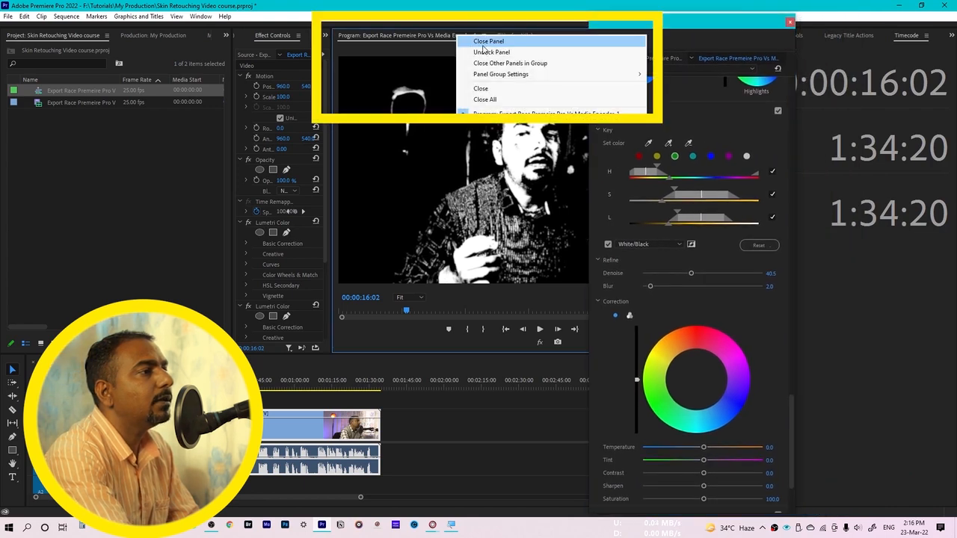
pyautogui.click(487, 54)
pyautogui.moveTo(450, 38); pyautogui.dragTo(237, 47)
pyautogui.moveTo(529, 361); pyautogui.dragTo(565, 447)
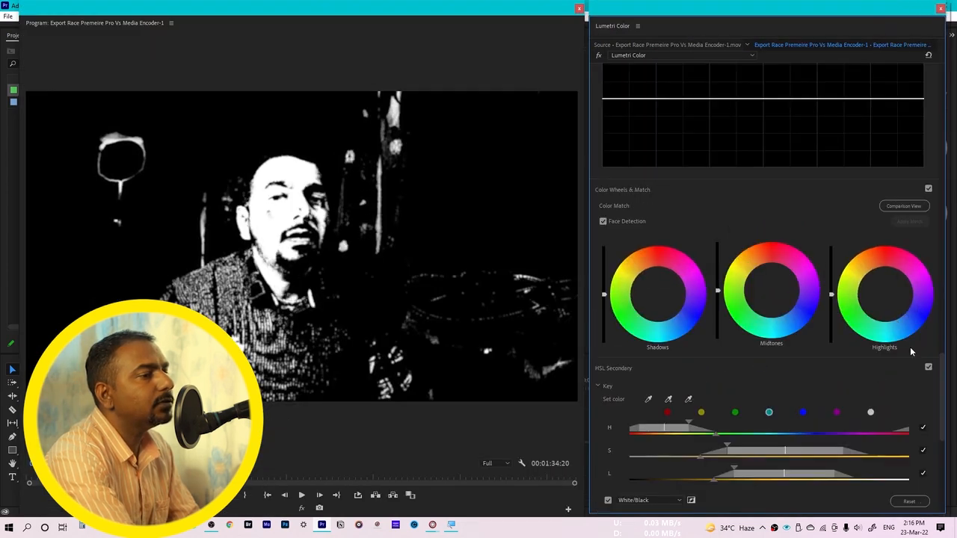
# Turn off the White/Black mask display of the HSL key to show the full-color image
pyautogui.scroll(-5, 915, 348)
pyautogui.scroll(-4, 942, 430)
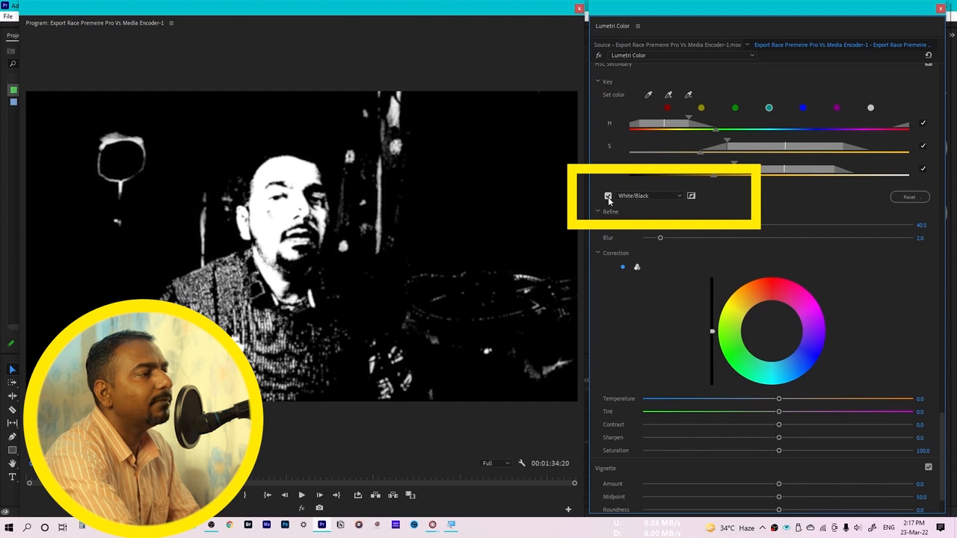
pyautogui.click(608, 196)
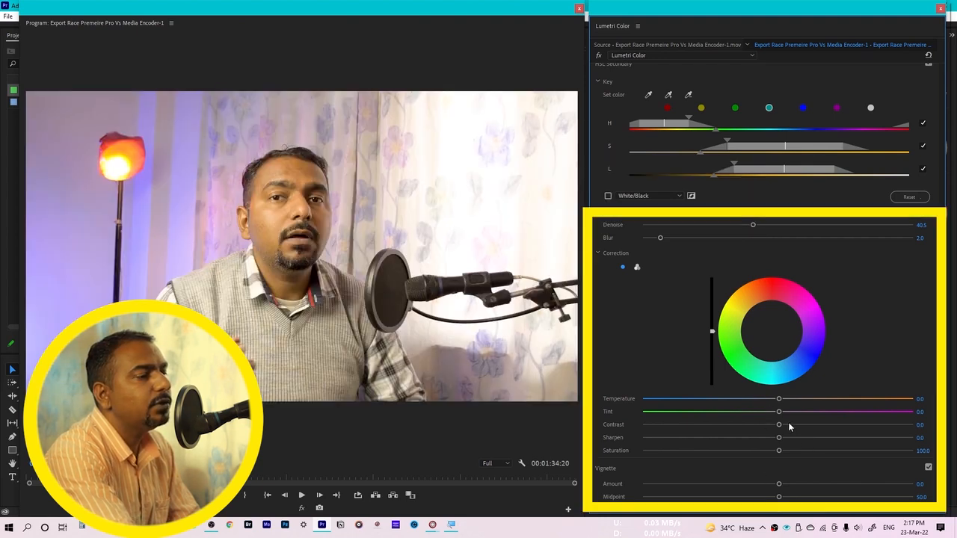
# Try tinting the keyed skin with the Correction color wheel and shifting its brightness, and reset both
pyautogui.click(744, 307)
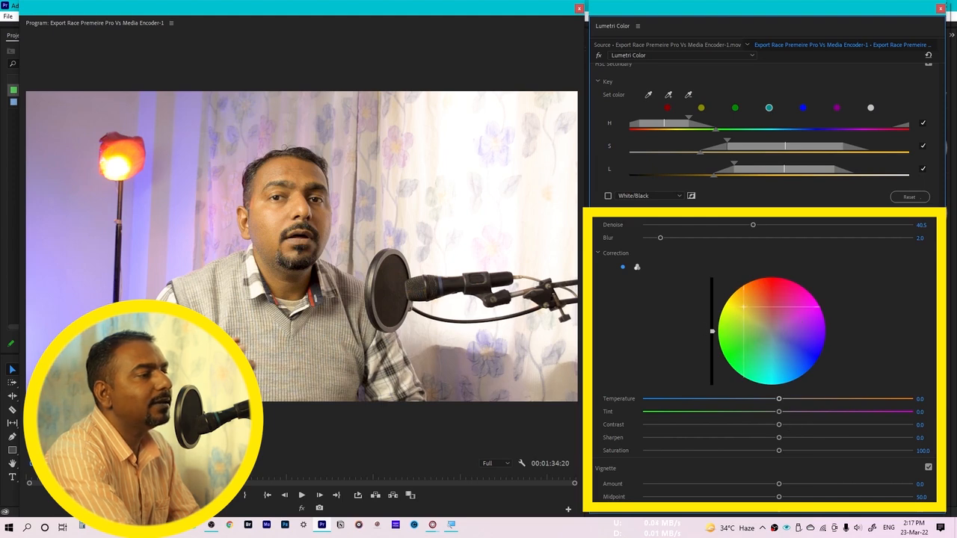
pyautogui.click(792, 299)
pyautogui.moveTo(781, 341)
pyautogui.mouseDown()
pyautogui.moveTo(753, 354)
pyautogui.moveTo(784, 363)
pyautogui.moveTo(774, 339)
pyautogui.mouseUp()
pyautogui.doubleClick(773, 334)
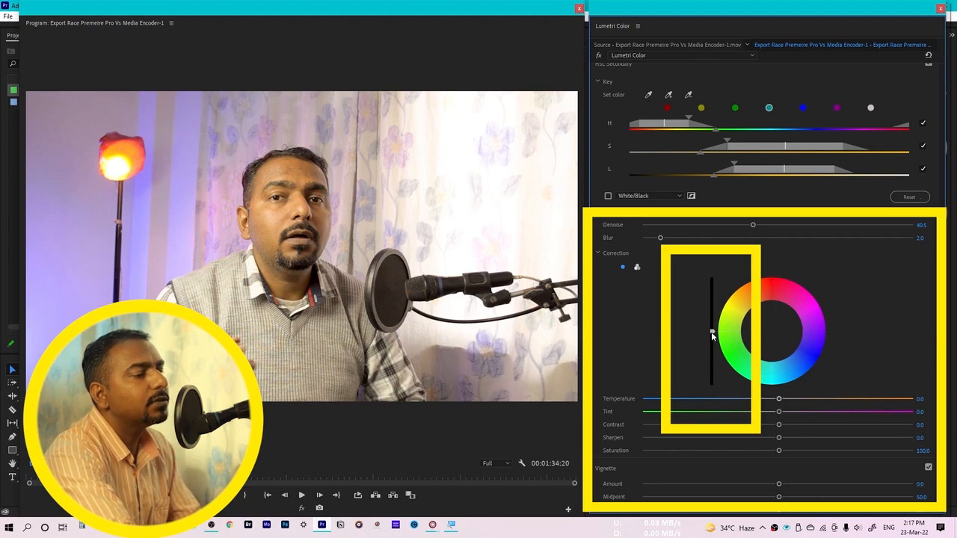
pyautogui.moveTo(711, 332)
pyautogui.mouseDown()
pyautogui.moveTo(710, 317)
pyautogui.moveTo(711, 377)
pyautogui.moveTo(711, 299)
pyautogui.moveTo(709, 355)
pyautogui.mouseUp()
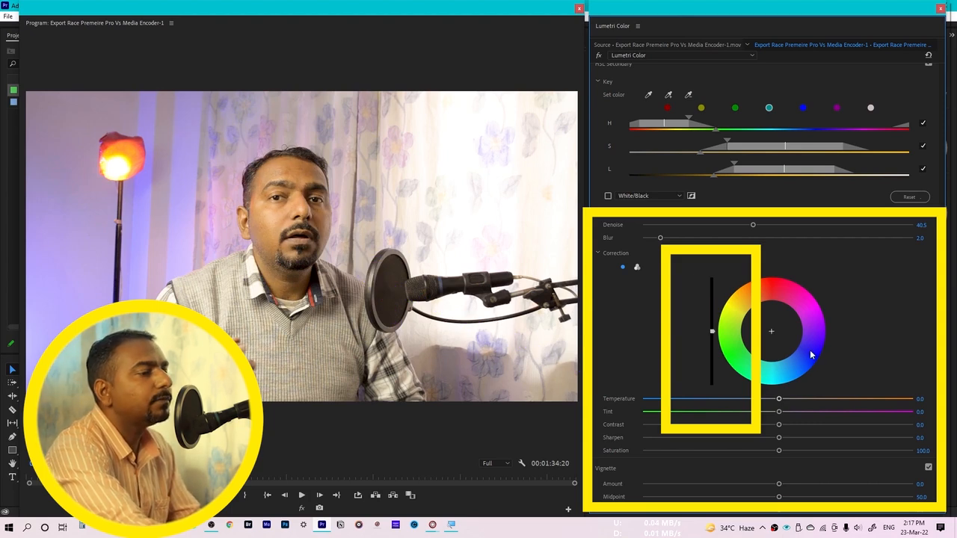
# Try raising the Sharpen correction of the keyed skin to 42.6
pyautogui.scroll(-1, 758, 382)
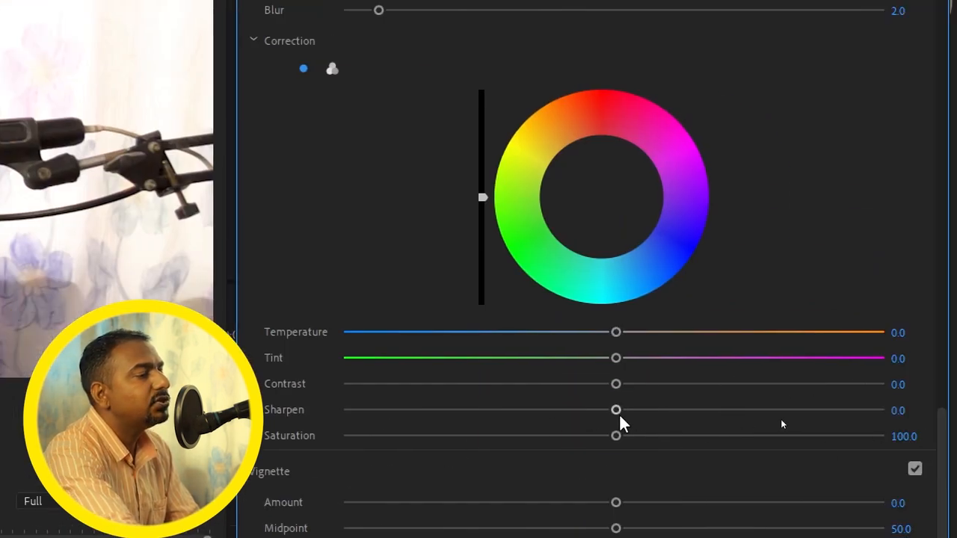
pyautogui.moveTo(617, 411); pyautogui.dragTo(730, 411)
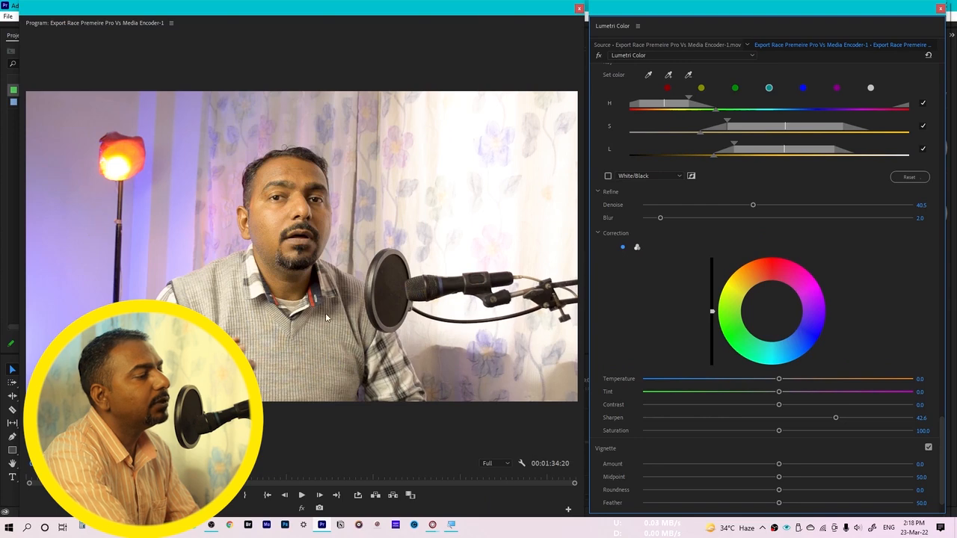
# Keep the playback resolution at Full and zoom the preview in on the face
pyautogui.click(490, 465)
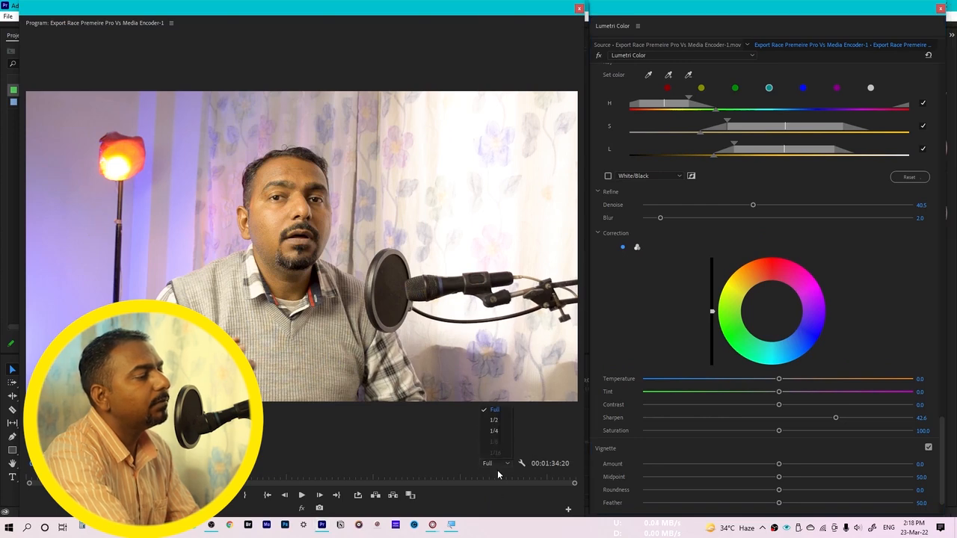
pyautogui.click(491, 411)
pyautogui.scroll(2, 127, 252)
# Compare extreme Sharpen values on the keyed skin, trying 84.6, -100 and -71.7
pyautogui.moveTo(836, 418); pyautogui.dragTo(892, 417)
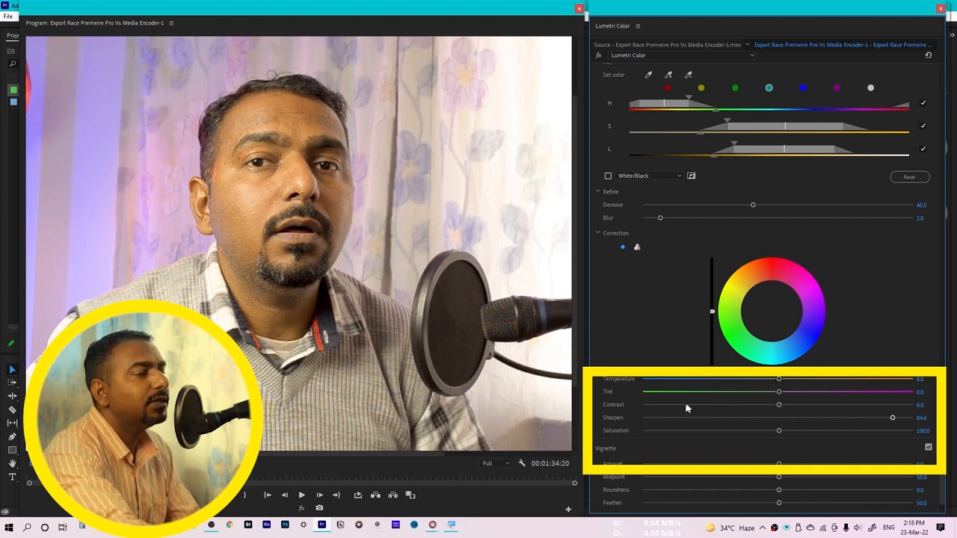
pyautogui.moveTo(687, 420); pyautogui.dragTo(637, 417)
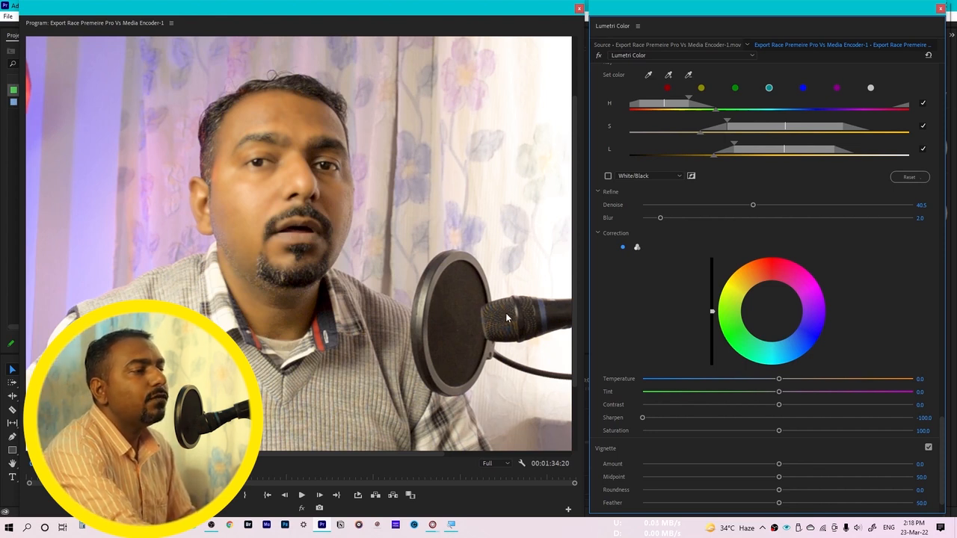
pyautogui.moveTo(642, 418); pyautogui.dragTo(680, 418)
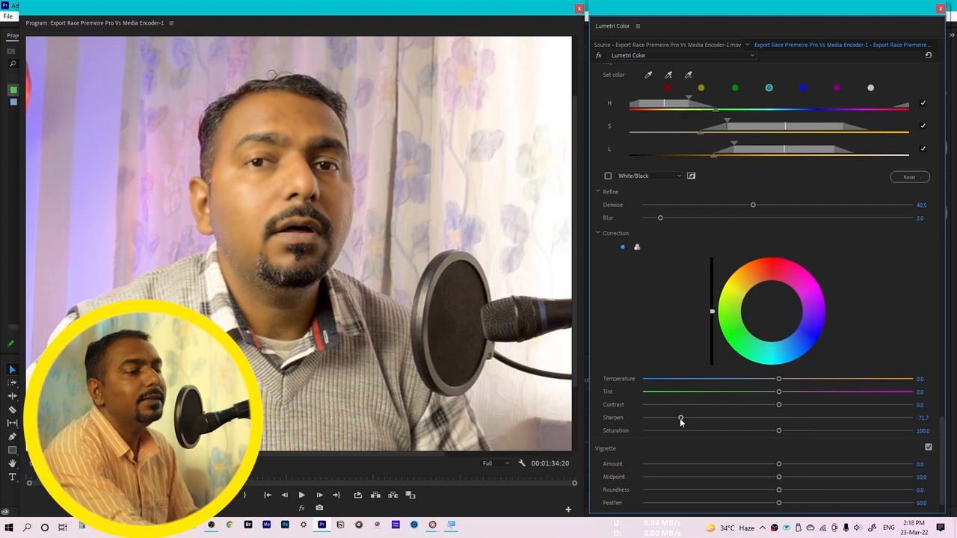
# Set the Sharpen correction of the keyed skin to -35
pyautogui.click(924, 417)
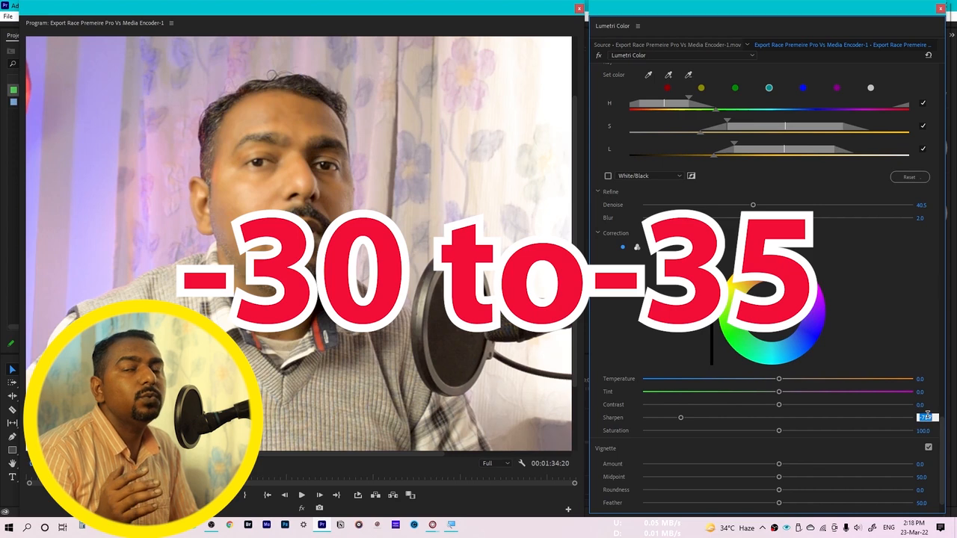
pyautogui.write('-35')
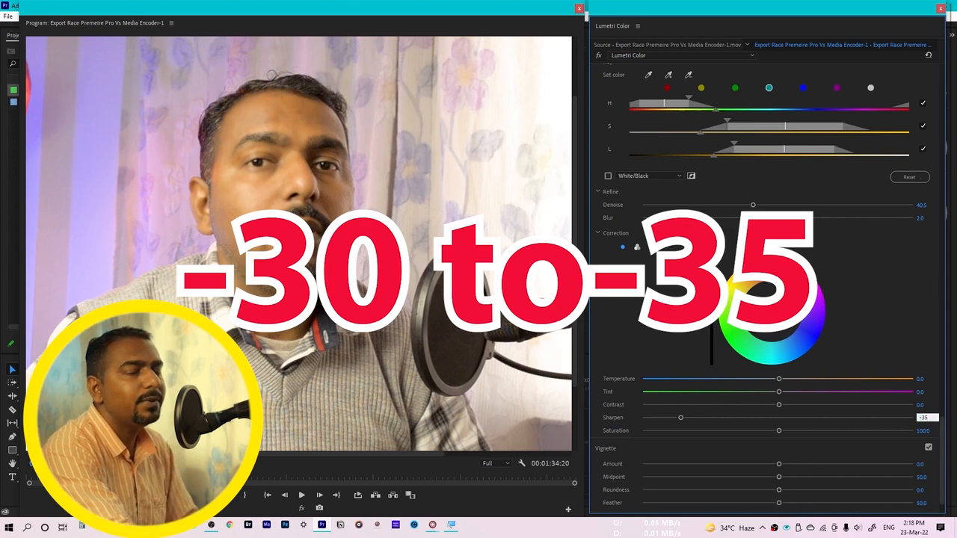
pyautogui.press('Return')
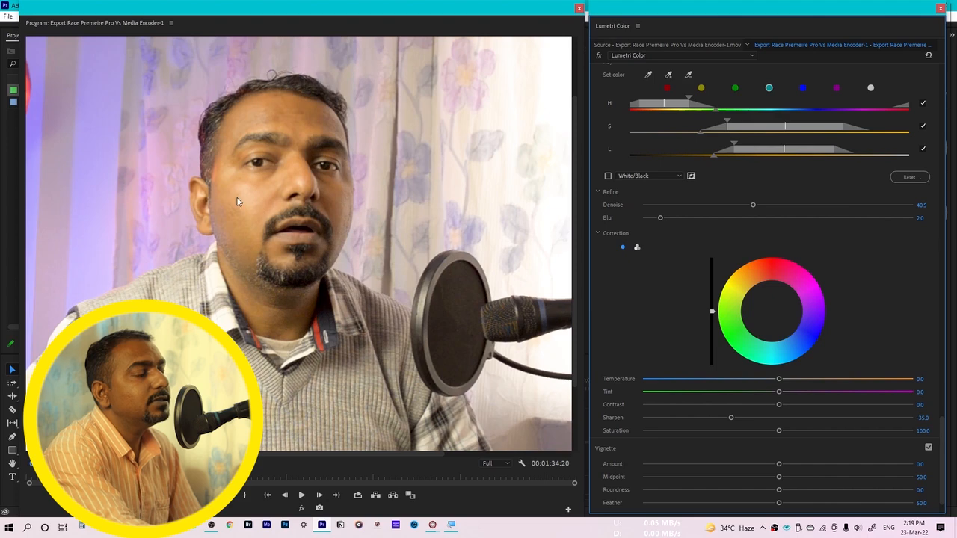
pyautogui.scroll(4, 632, 173)
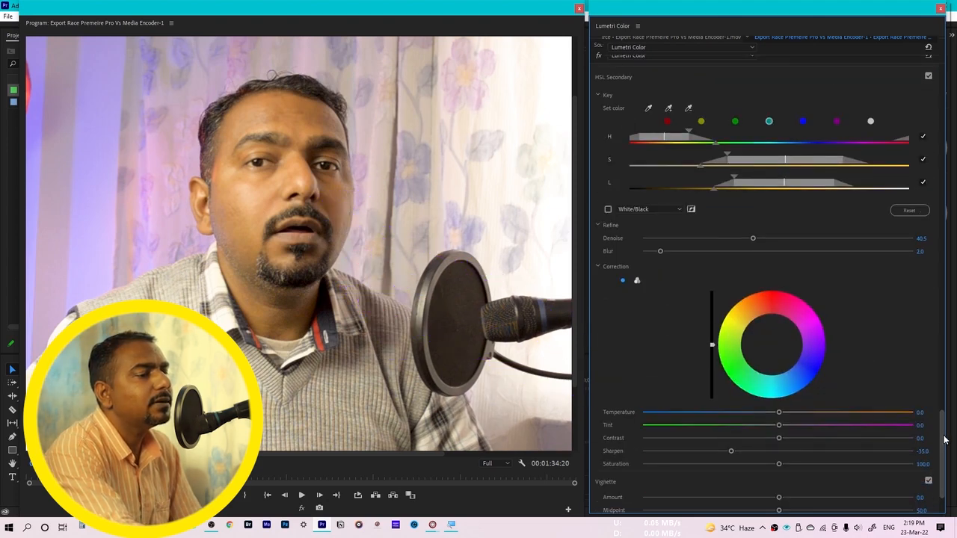
pyautogui.scroll(-3, 944, 436)
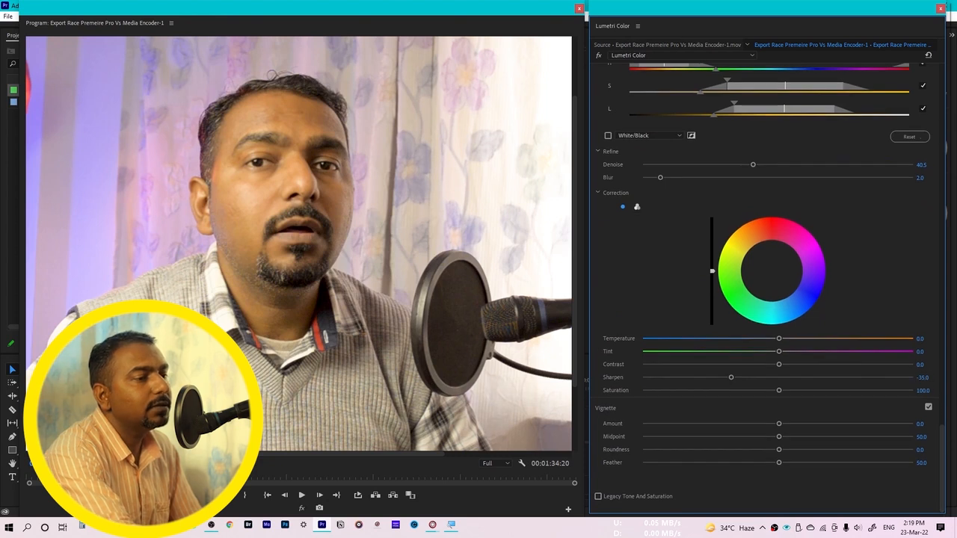
# Set the Sharpen correction of the keyed skin to -40
pyautogui.click(920, 378)
pyautogui.write('-40')
pyautogui.press('Return')
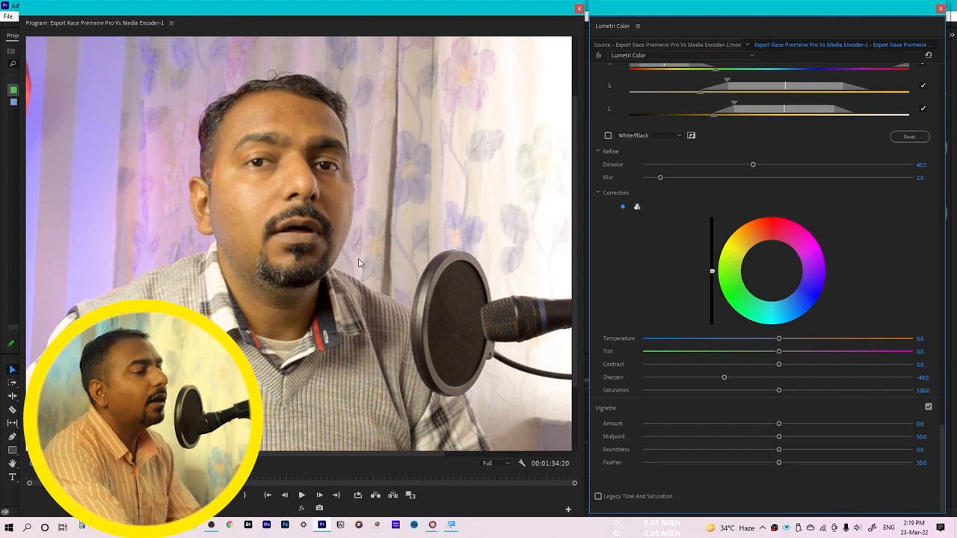
# Save the project and play back the clip to review the skin softening
pyautogui.hotkey('ctrl', 's')
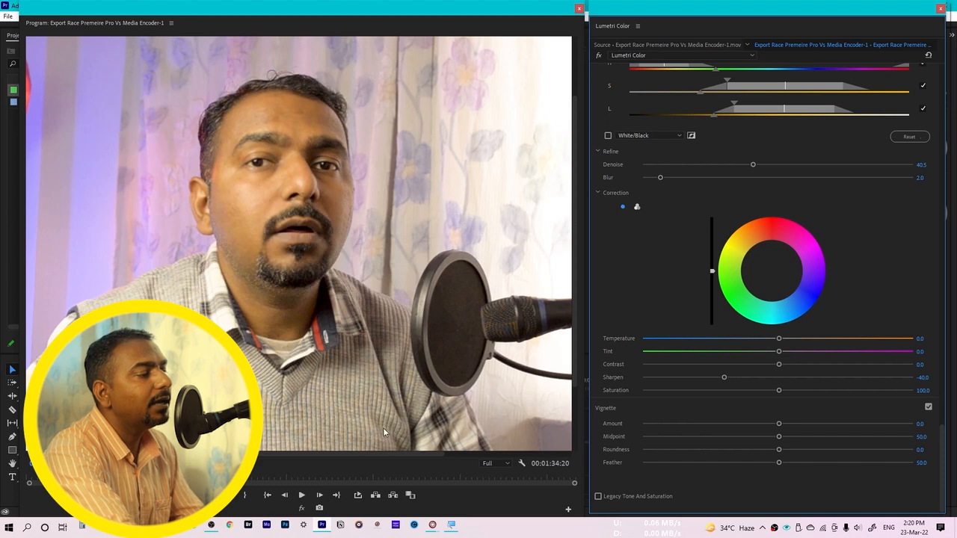
pyautogui.press('space')
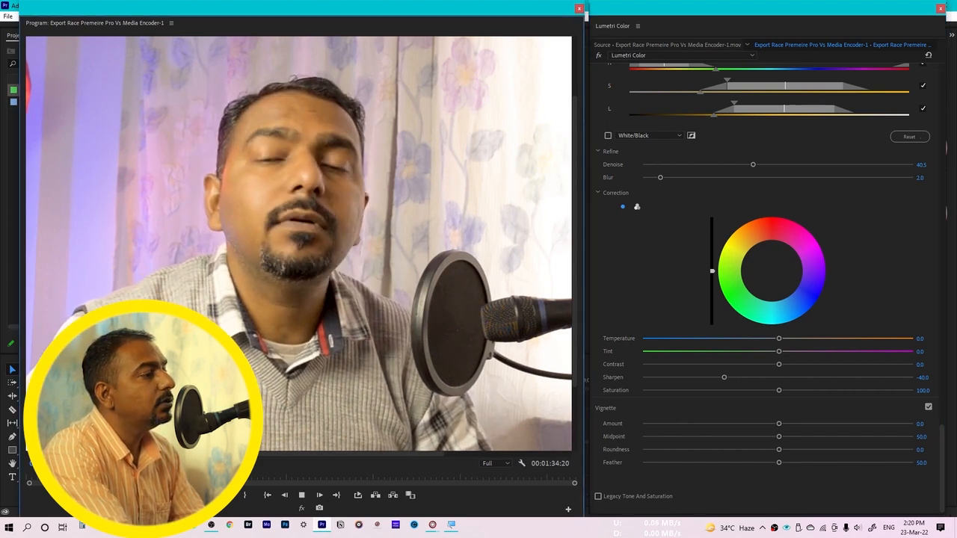
# Play back the clip with its effects bypassed and with them switched back on to compare the skin before and after
pyautogui.press('space')
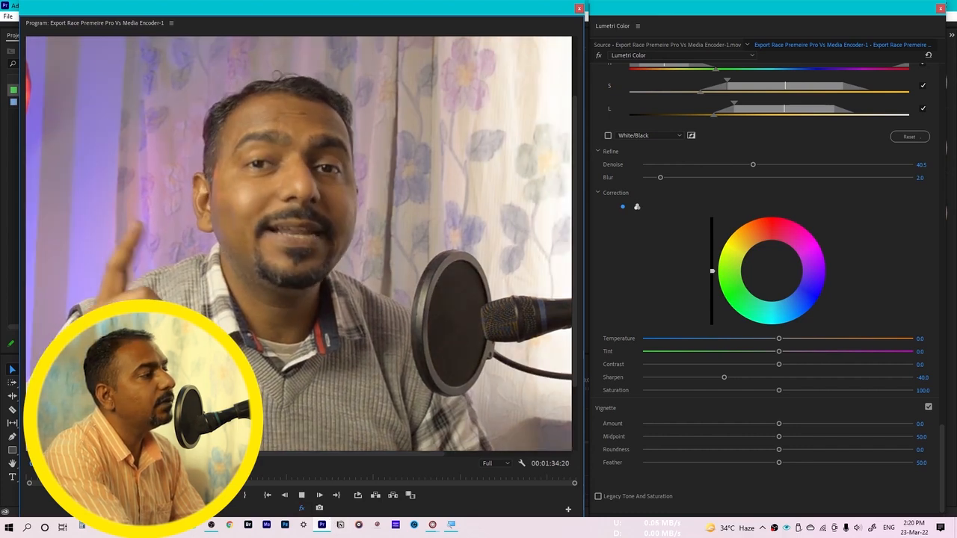
pyautogui.press('space')
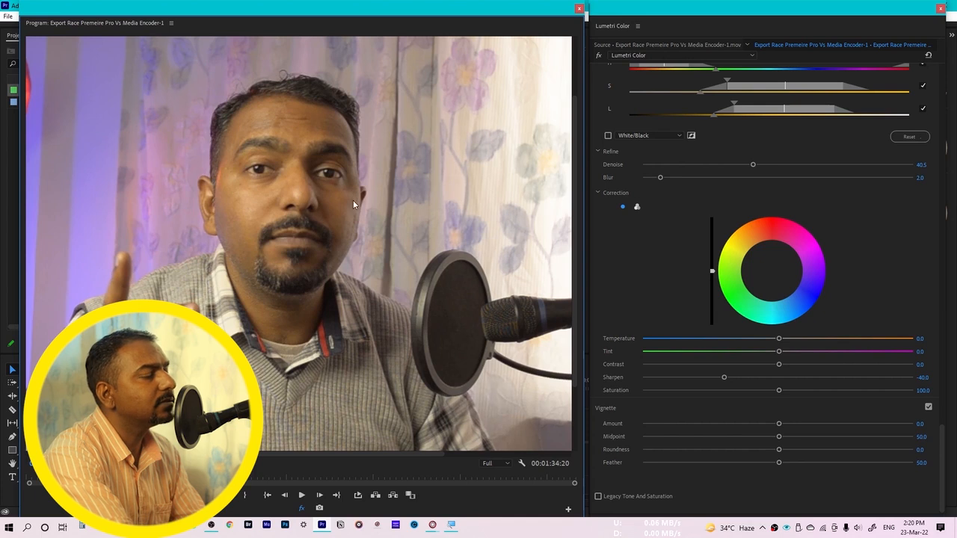
pyautogui.click(303, 513)
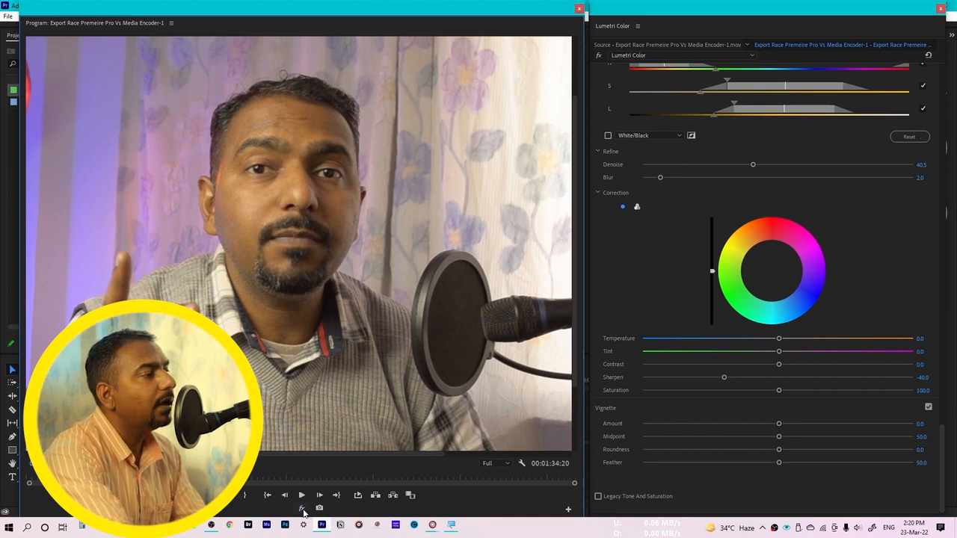
pyautogui.press('space')
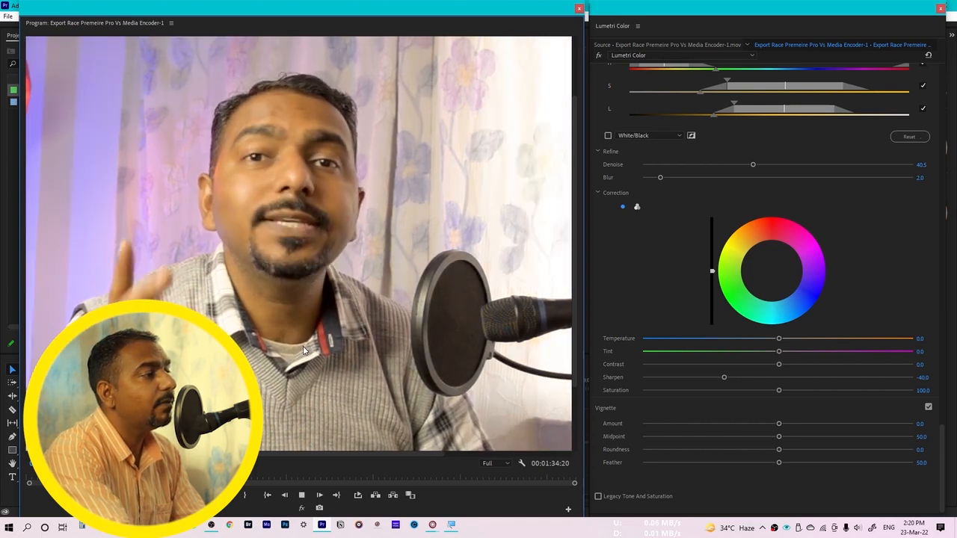
pyautogui.press('space')
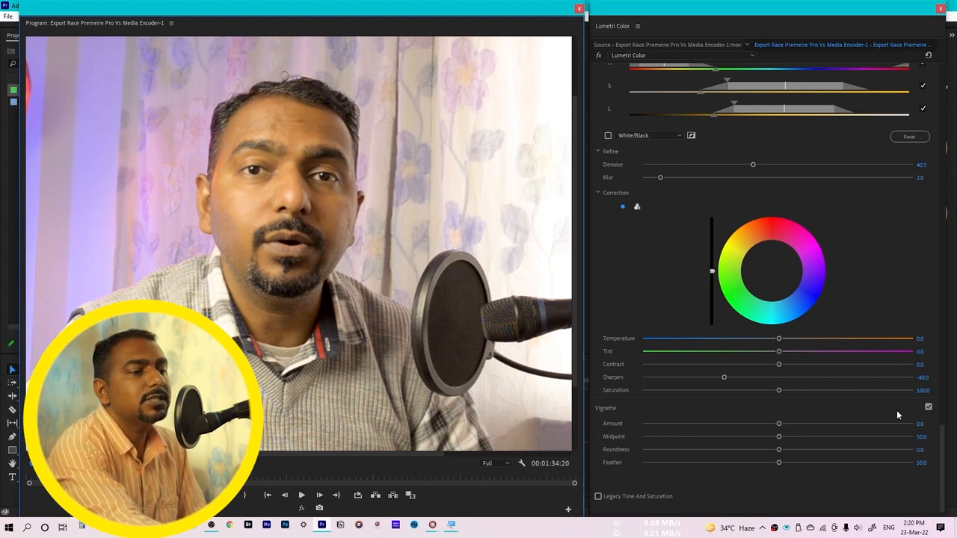
# Set the Sharpen correction of the keyed skin to -35
pyautogui.click(927, 378)
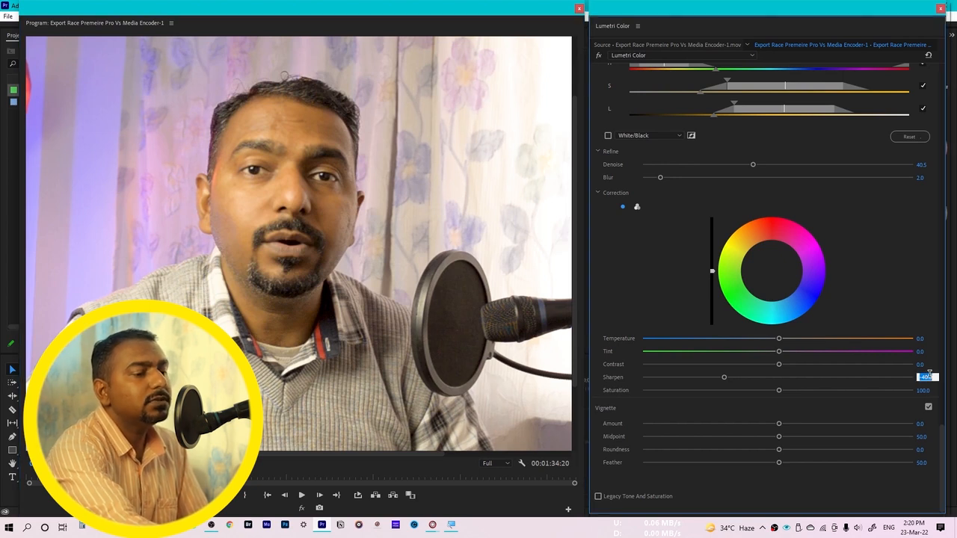
pyautogui.write('-35')
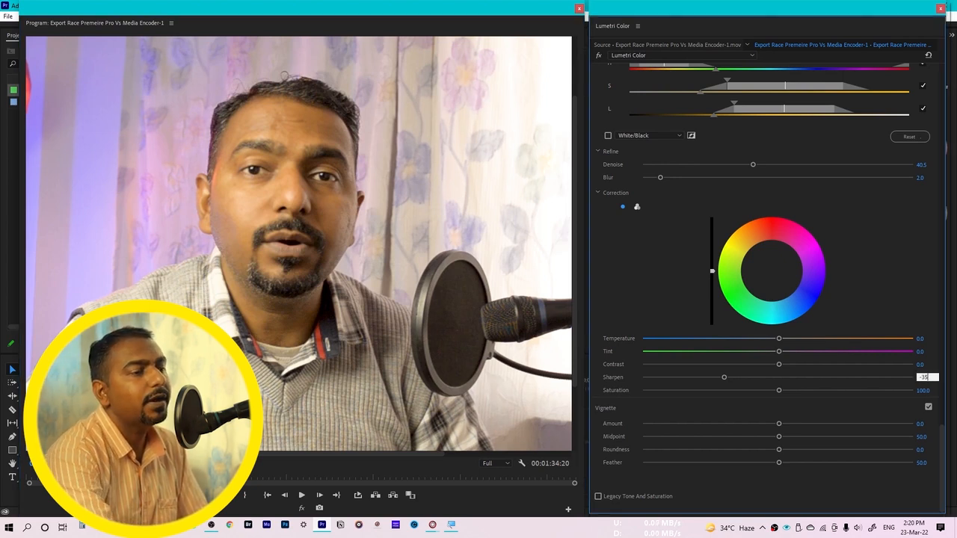
pyautogui.press('Return')
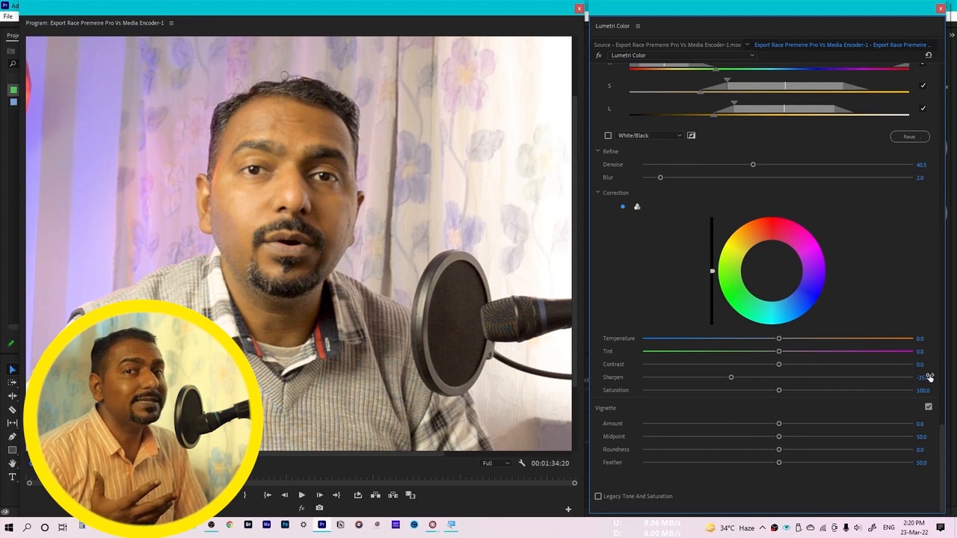